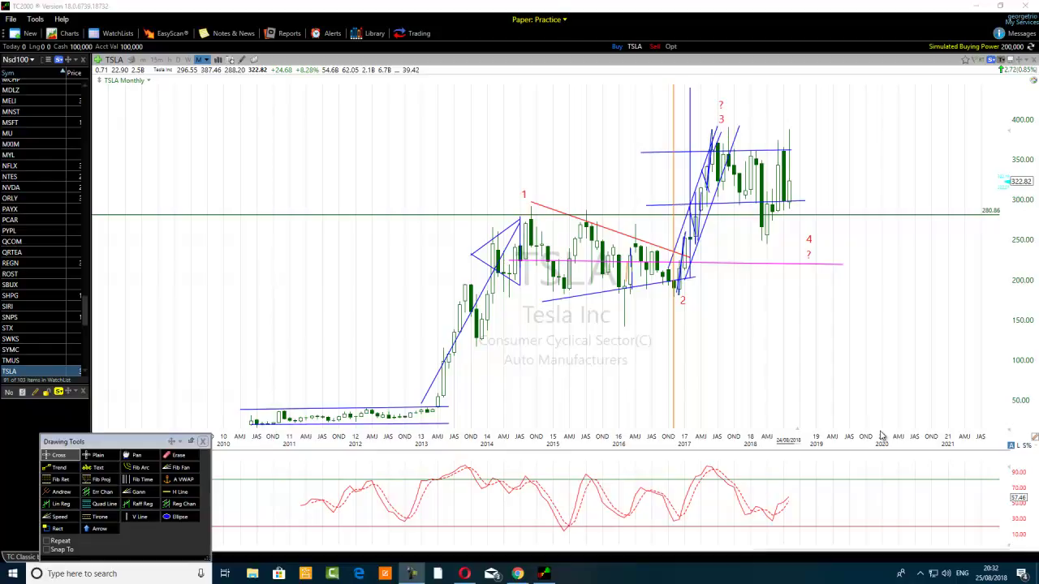
Step: Examine the monthly TSLA chart from its early trading range through the wave labels and the price levels around wave 4
scroll(543, 390, up, 2)
scroll(542, 386, down, 4)
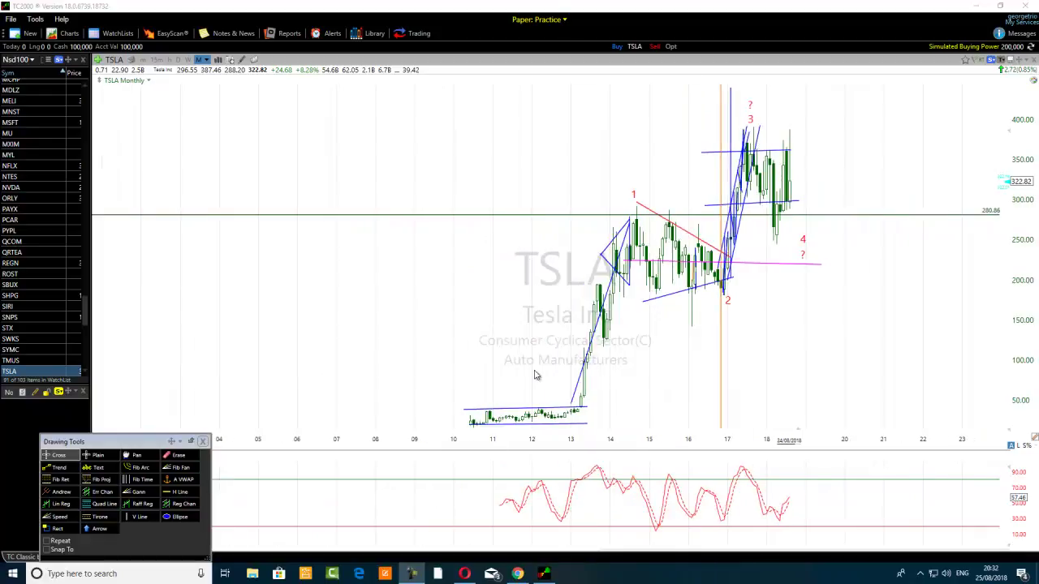
scroll(535, 375, down, 2)
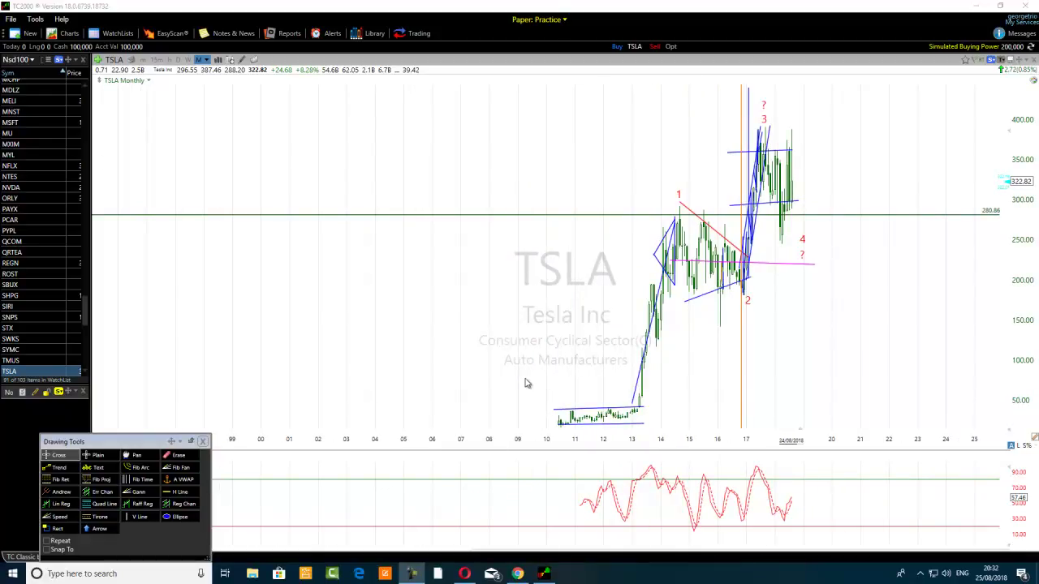
scroll(464, 371, up, 3)
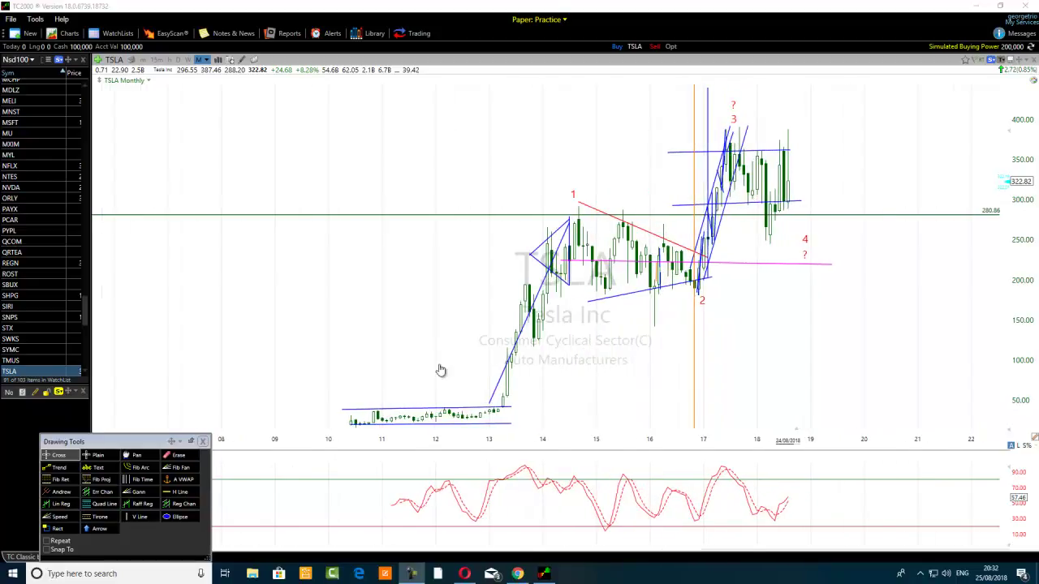
scroll(438, 370, up, 2)
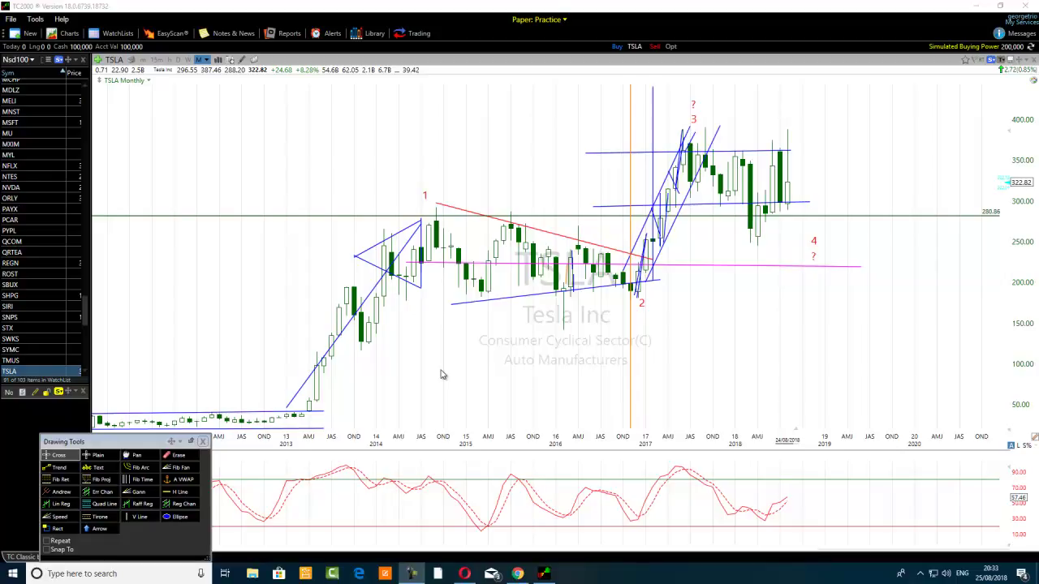
scroll(455, 370, down, 1)
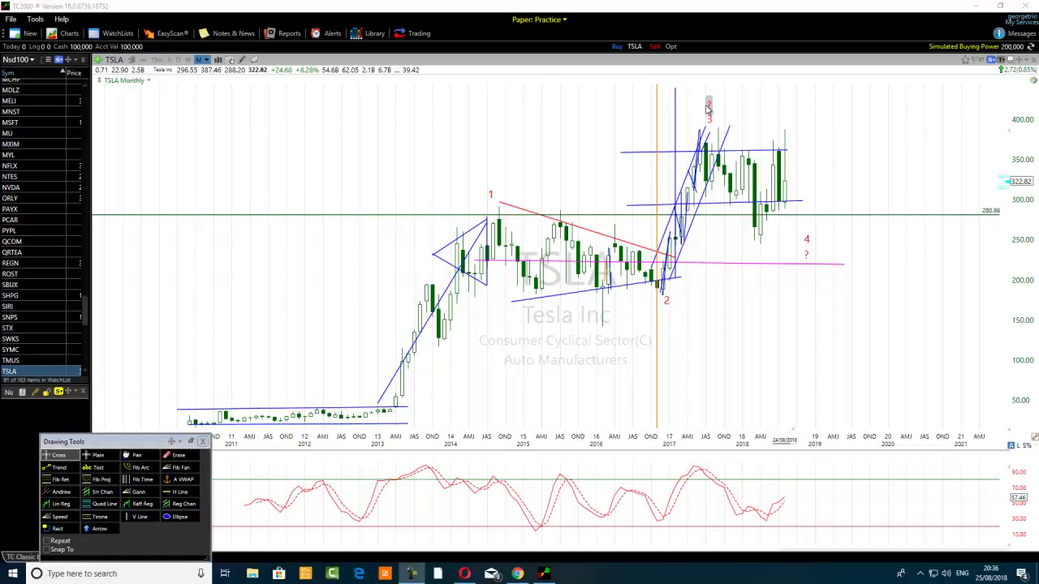
mouse_move(708, 107)
mouse_move(761, 218)
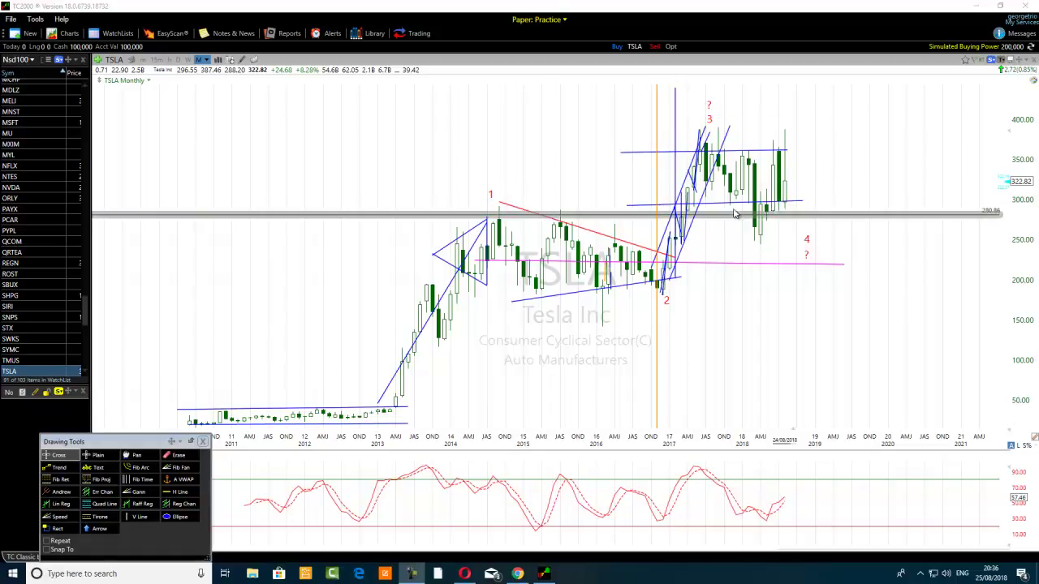
scroll(678, 194, up, 2)
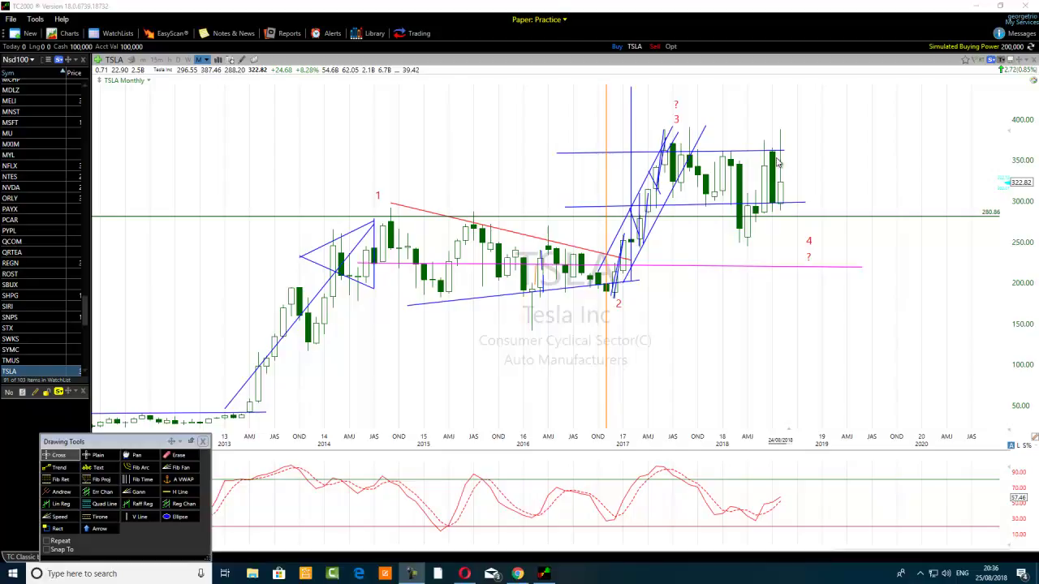
Step: Draw a falling trend line from the latest candle toward the wave 4 label and add a horizontal line at about 255
click(58, 467)
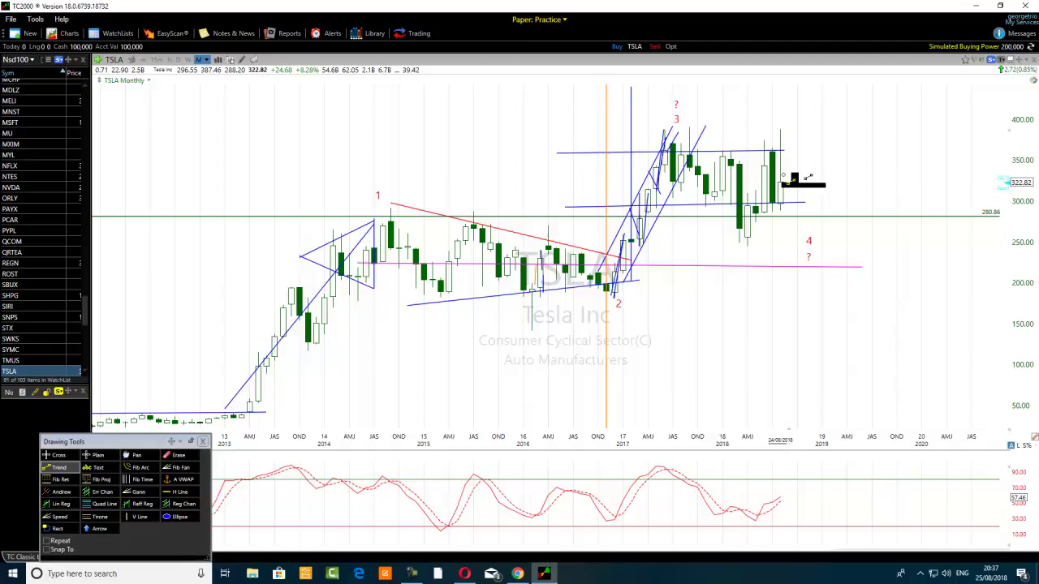
drag(808, 177, 800, 241)
click(180, 492)
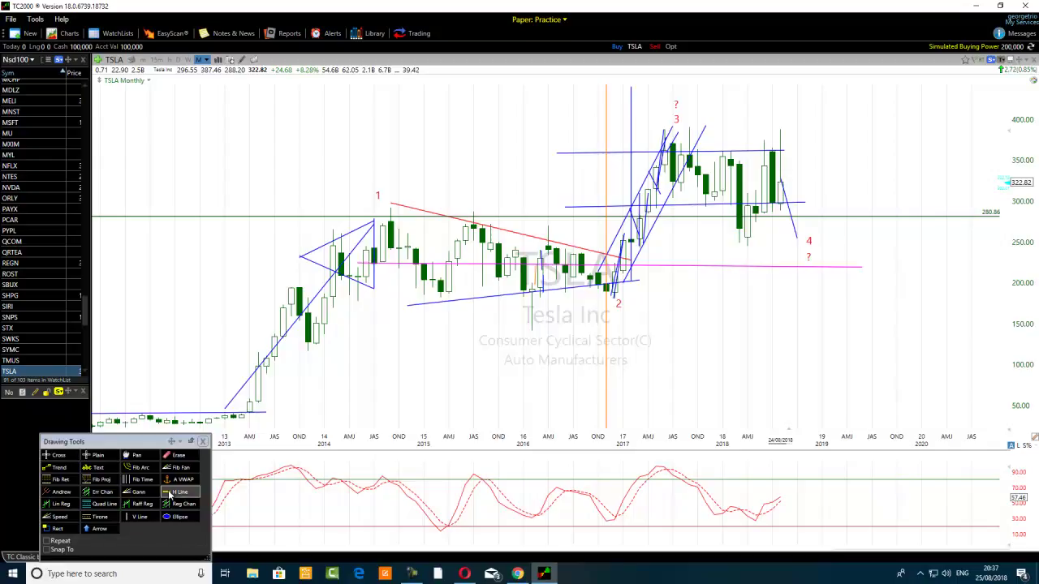
click(748, 238)
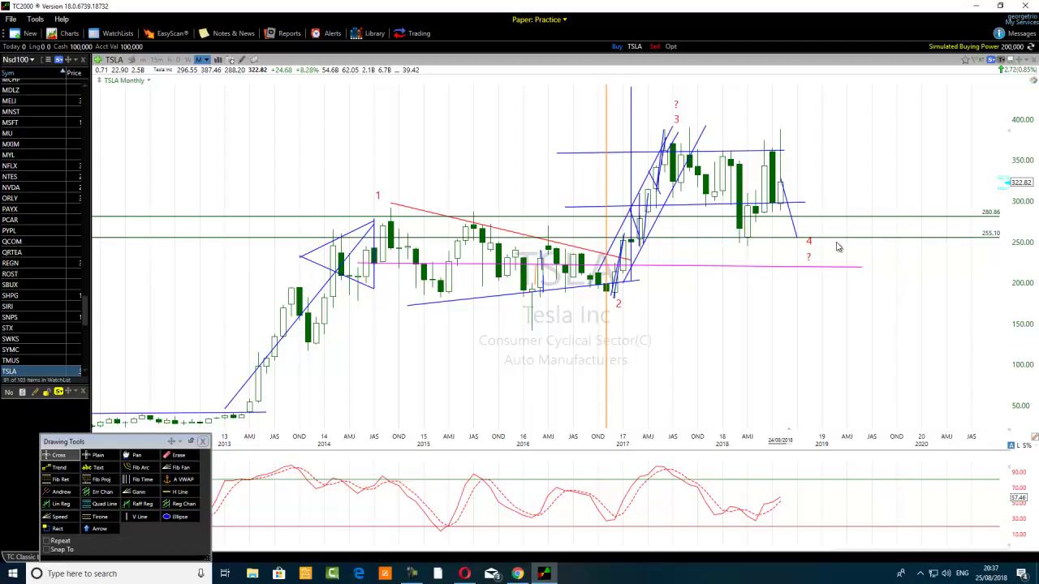
Step: Add a horizontal line at about 220 over the magenta trend line, and delete that magenta trend line
mouse_move(987, 242)
click(177, 492)
mouse_move(542, 274)
mouse_down()
mouse_move(560, 258)
mouse_move(565, 268)
mouse_up()
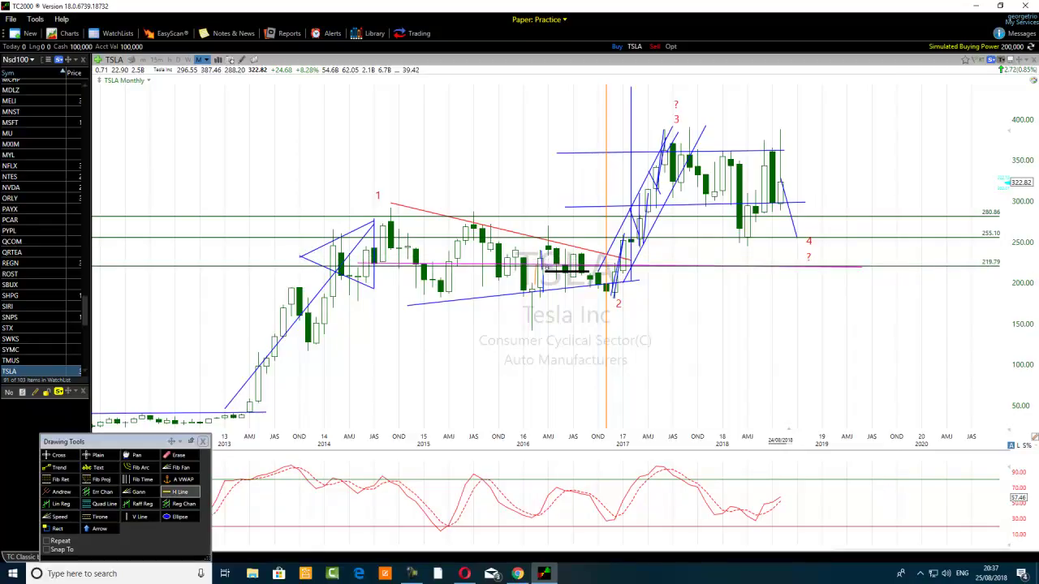
click(477, 269)
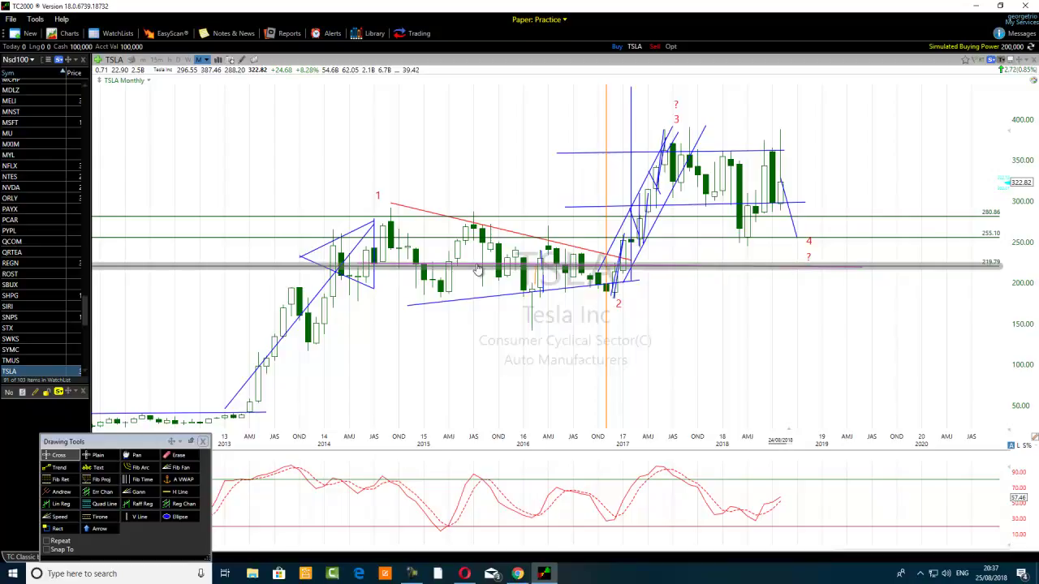
right_click(371, 263)
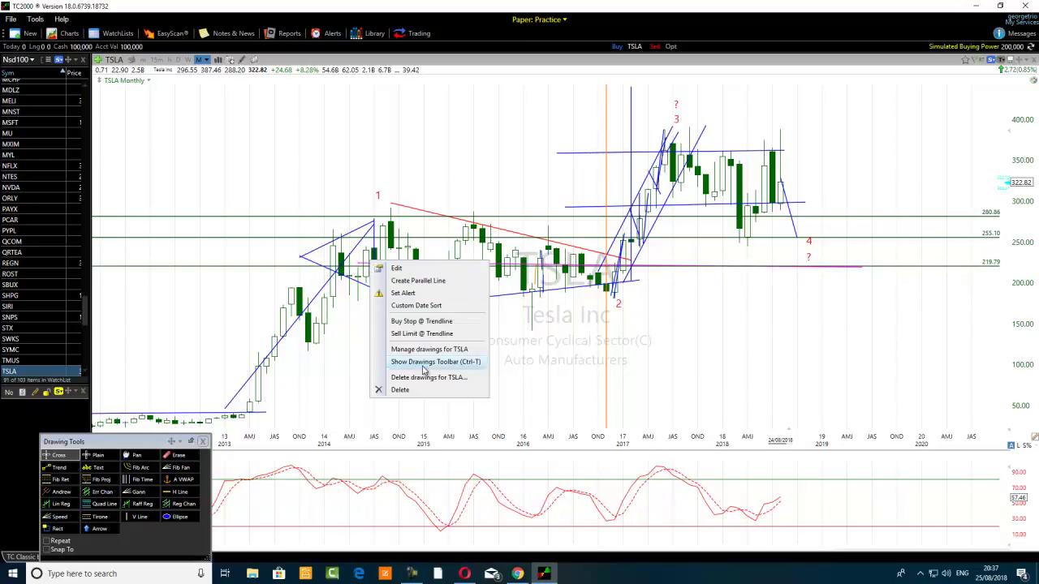
click(402, 389)
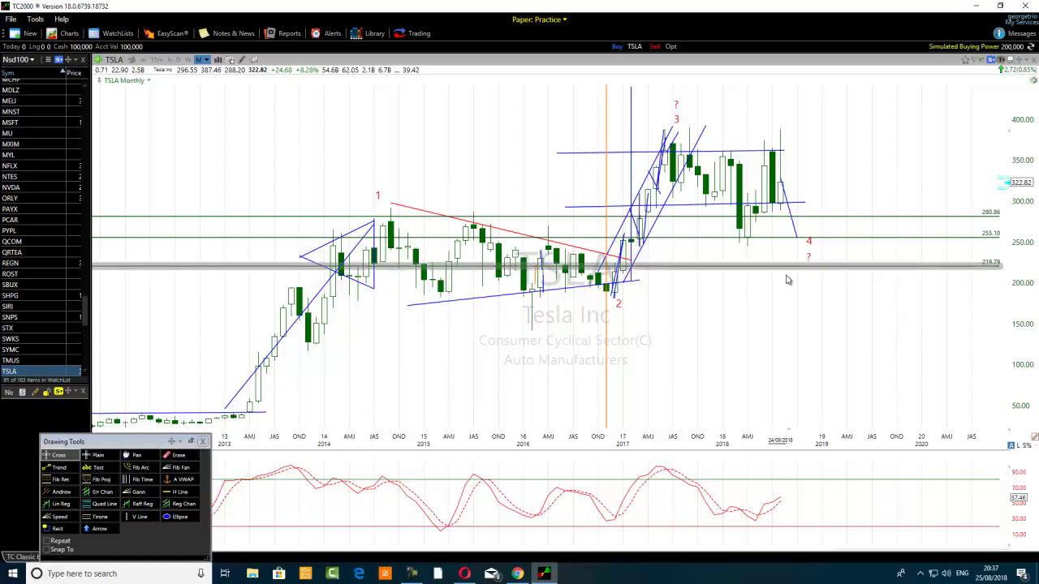
Step: Change the color of the 219.79 horizontal line to magenta
right_click(760, 264)
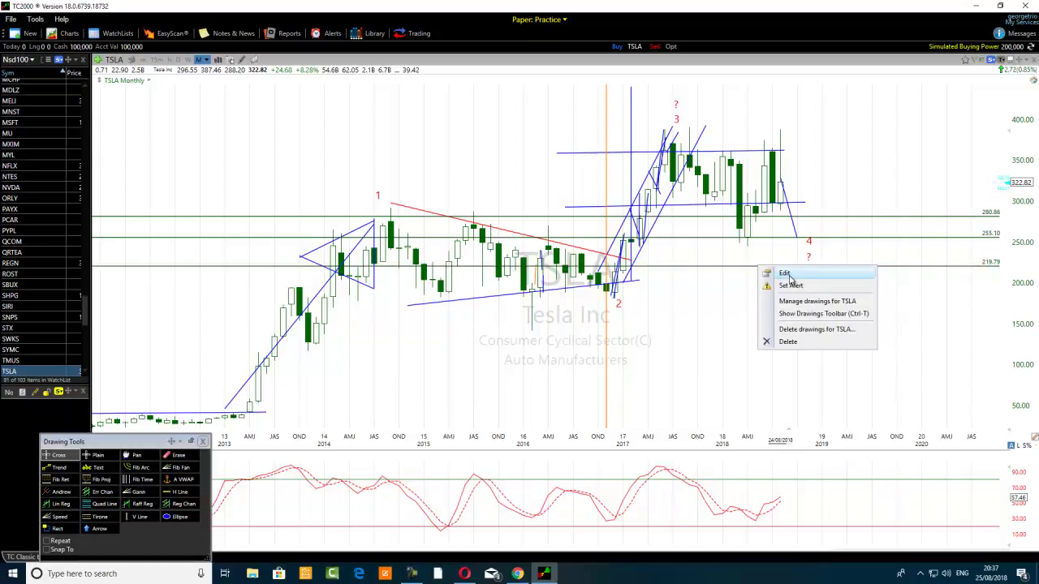
click(786, 274)
click(895, 305)
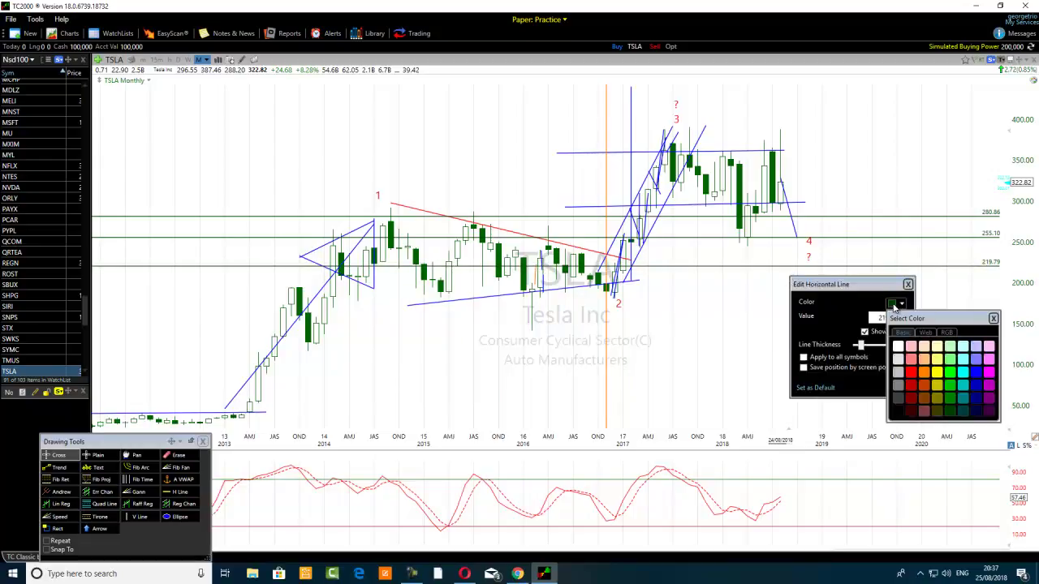
click(989, 372)
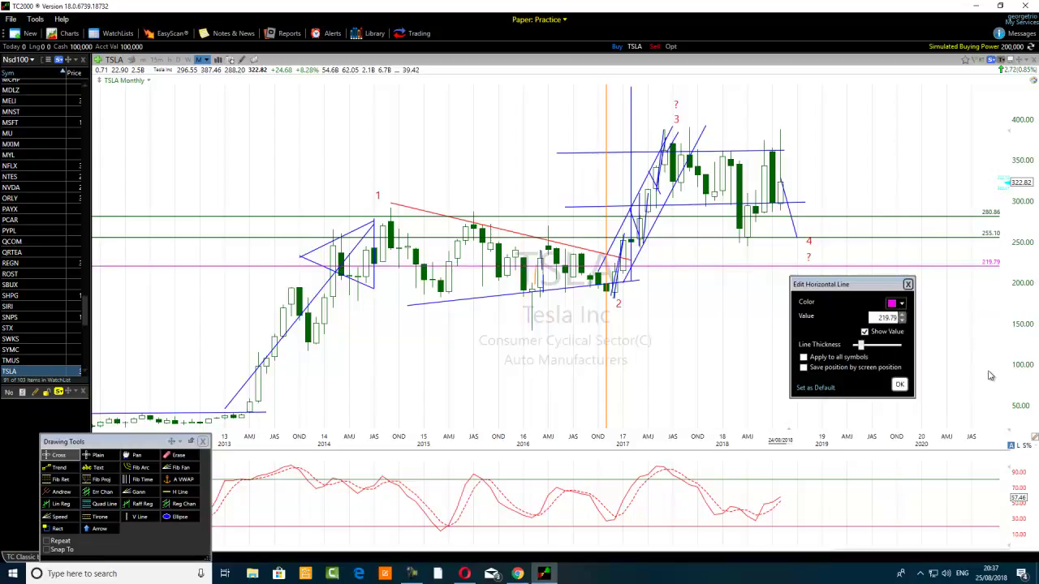
click(898, 386)
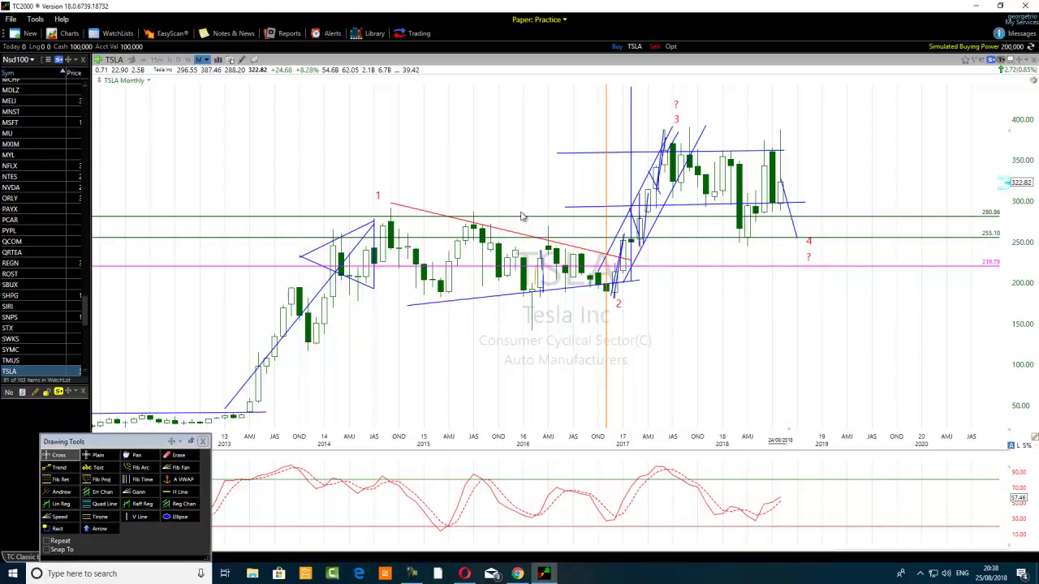
Step: Inspect the vertical line near wave 2, the wave 3 and wave 4 labels, and the magenta support level
mouse_move(615, 284)
click(808, 236)
mouse_move(766, 207)
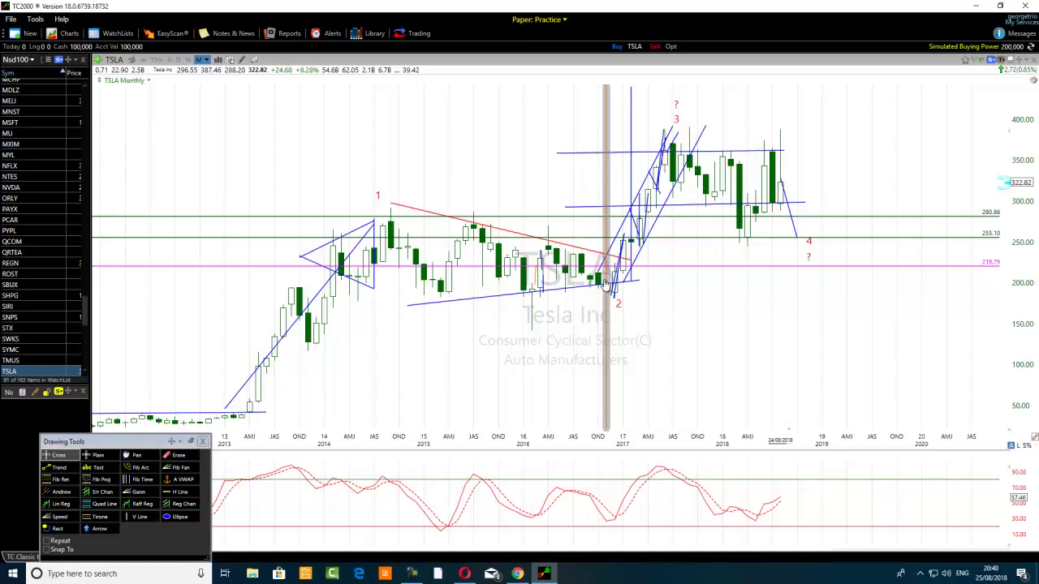
mouse_move(606, 286)
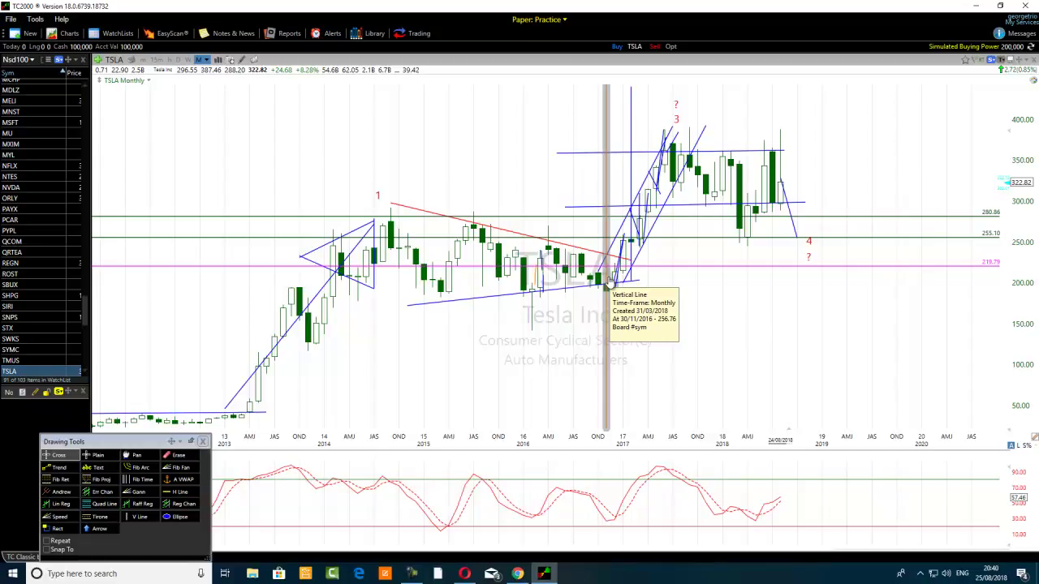
mouse_move(678, 120)
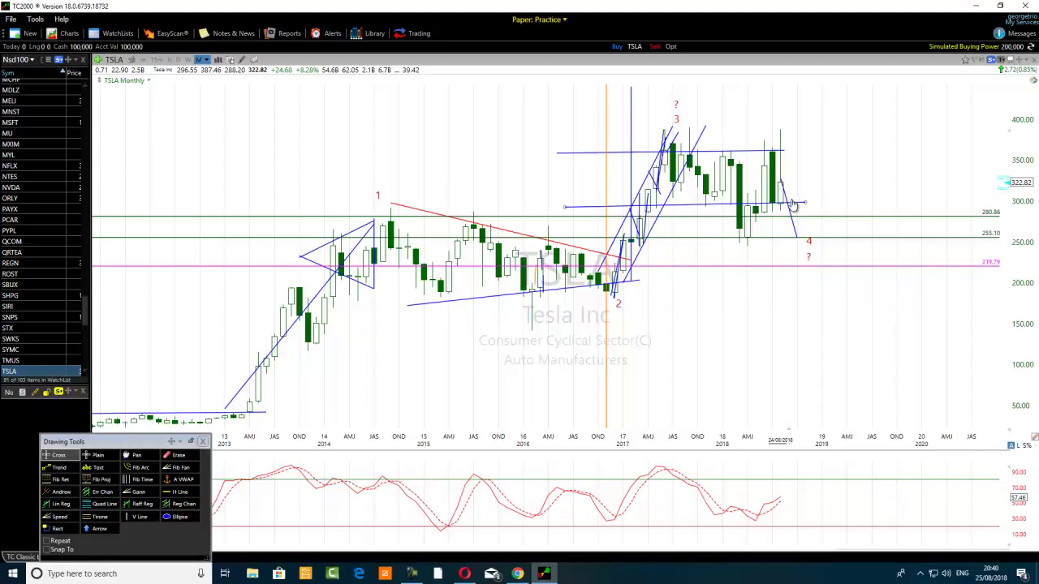
mouse_move(805, 246)
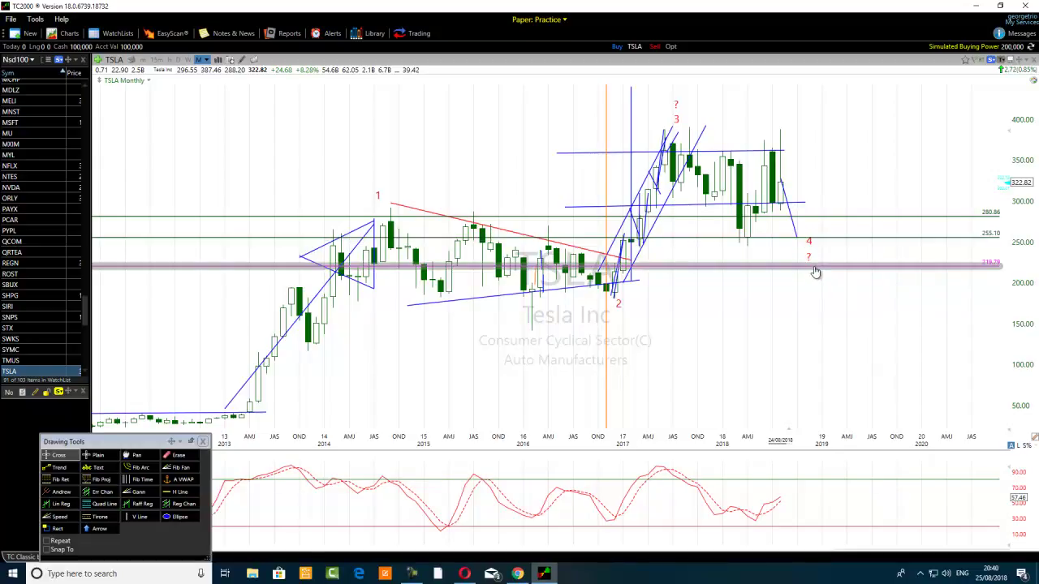
mouse_move(816, 271)
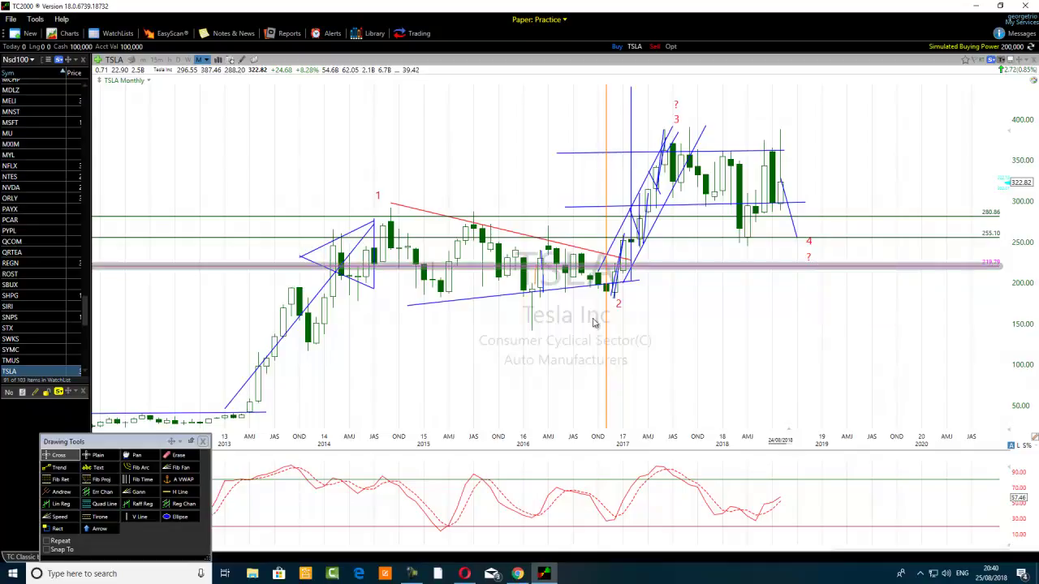
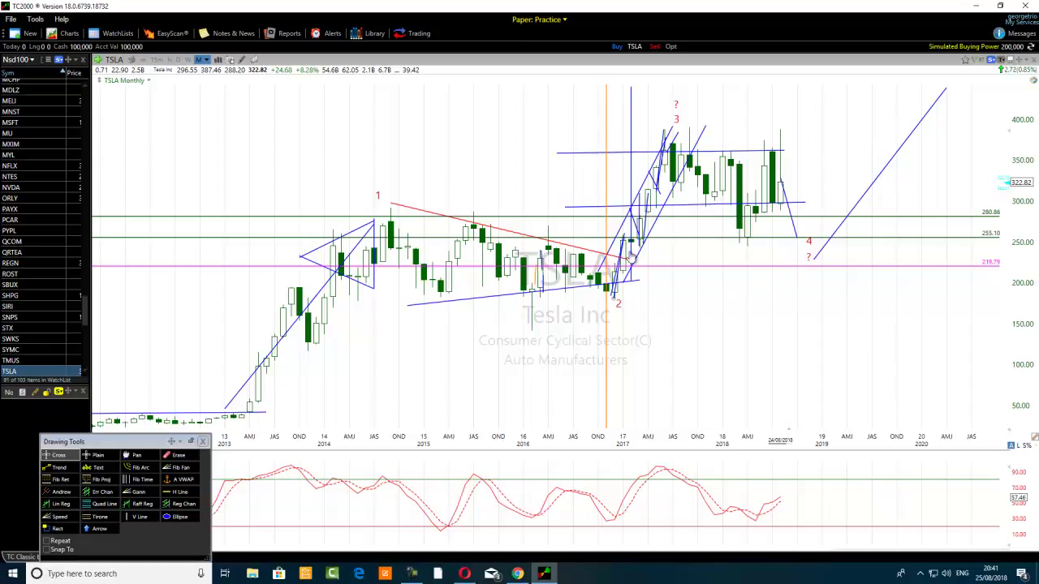
Step: Move the blue vertical line below the wave 1 peak to compare its height, and place it rising from the wave 2 low
drag(633, 130, 523, 286)
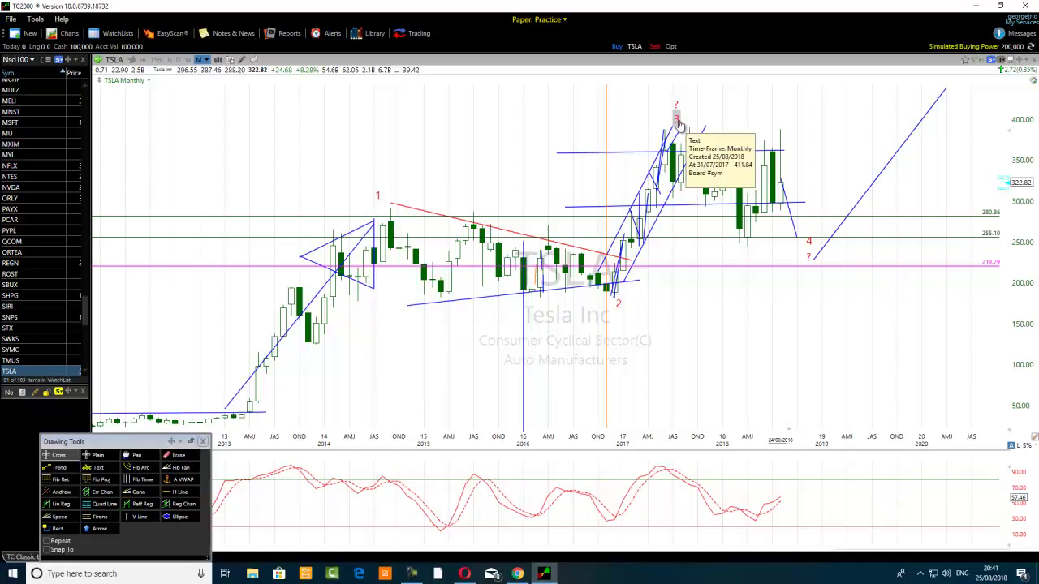
drag(528, 335, 386, 320)
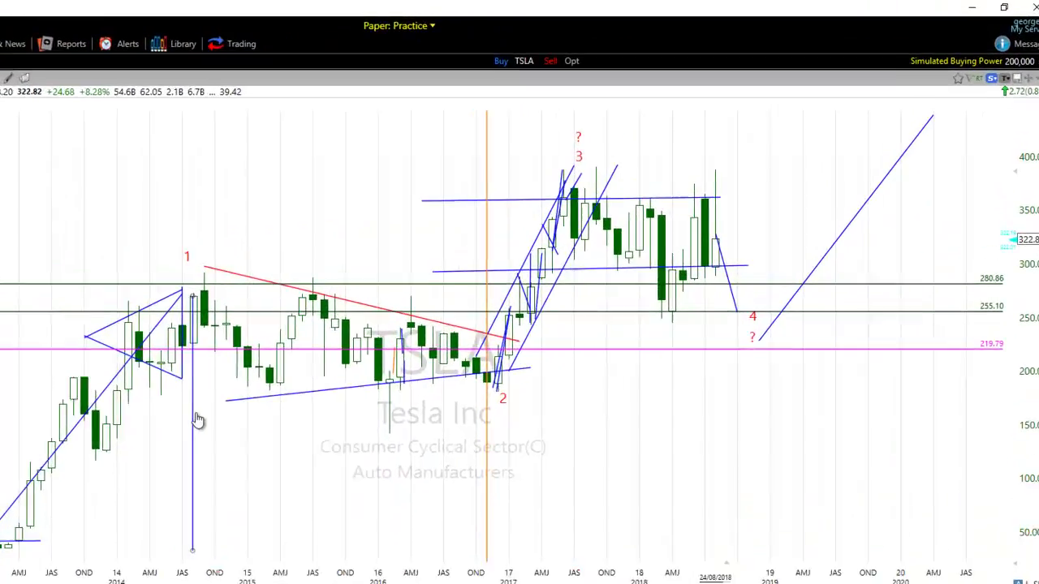
drag(197, 420, 512, 243)
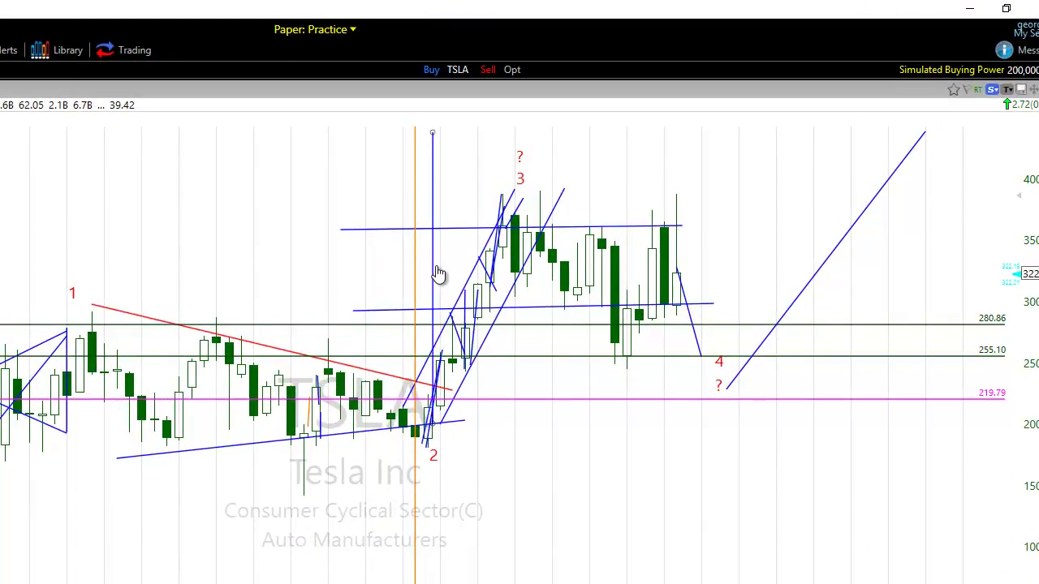
drag(439, 273, 433, 275)
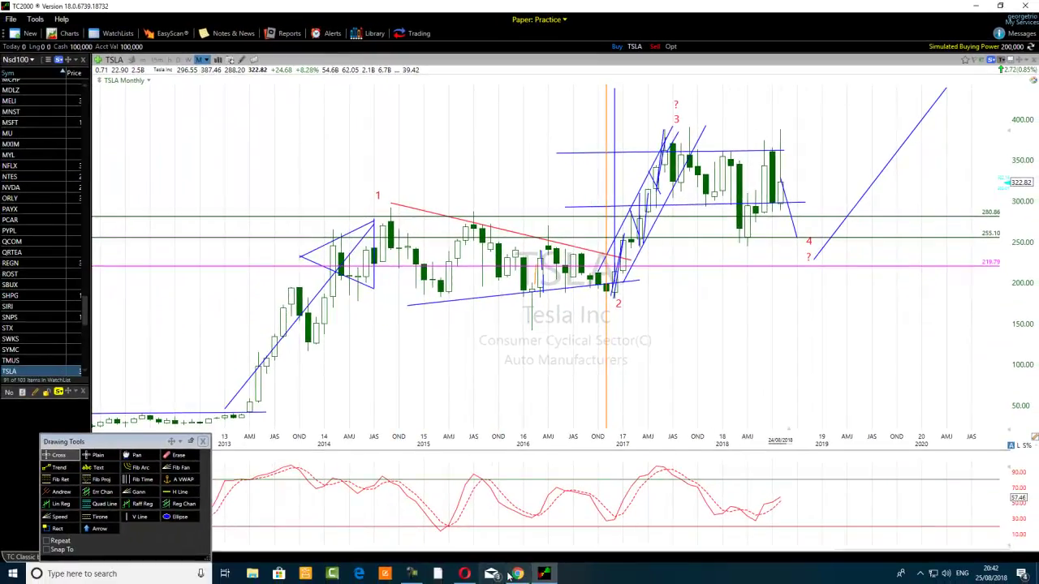
Step: Switch to the Opera browser and show the Yahoo Finance article about Musk dropping the $72 billion Tesla take-private deal
click(517, 574)
click(518, 577)
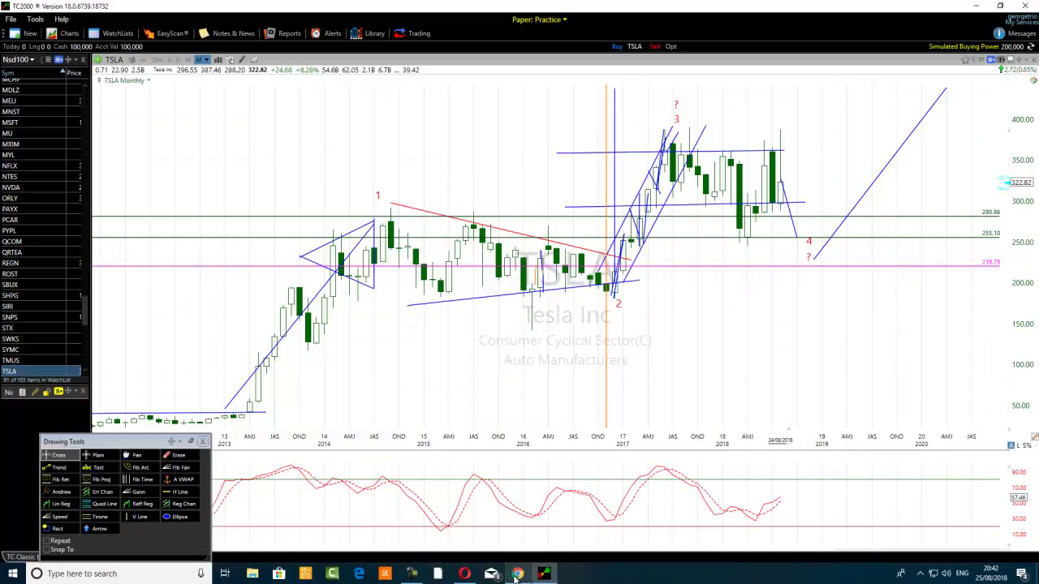
click(467, 577)
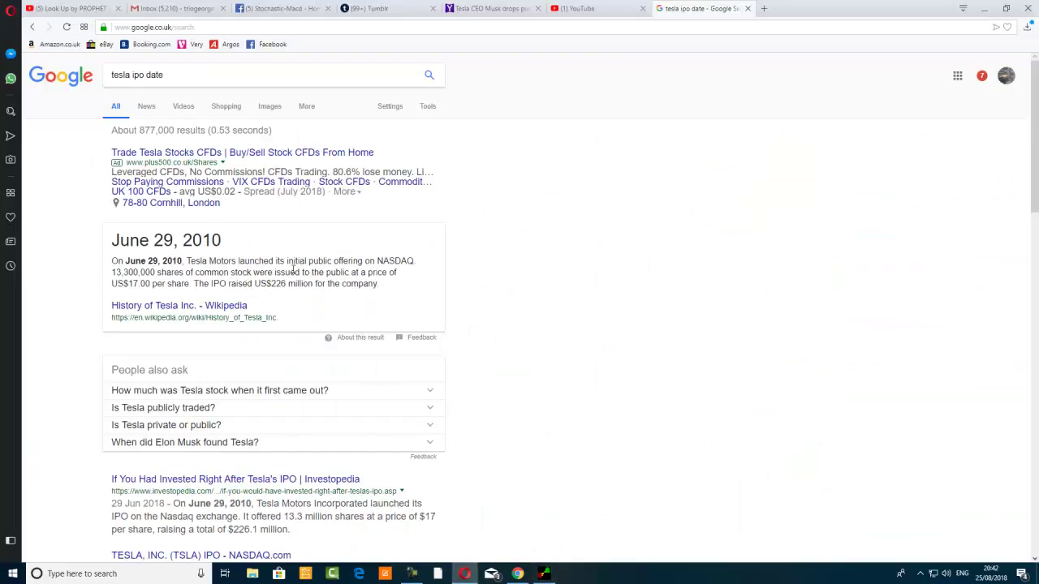
click(489, 9)
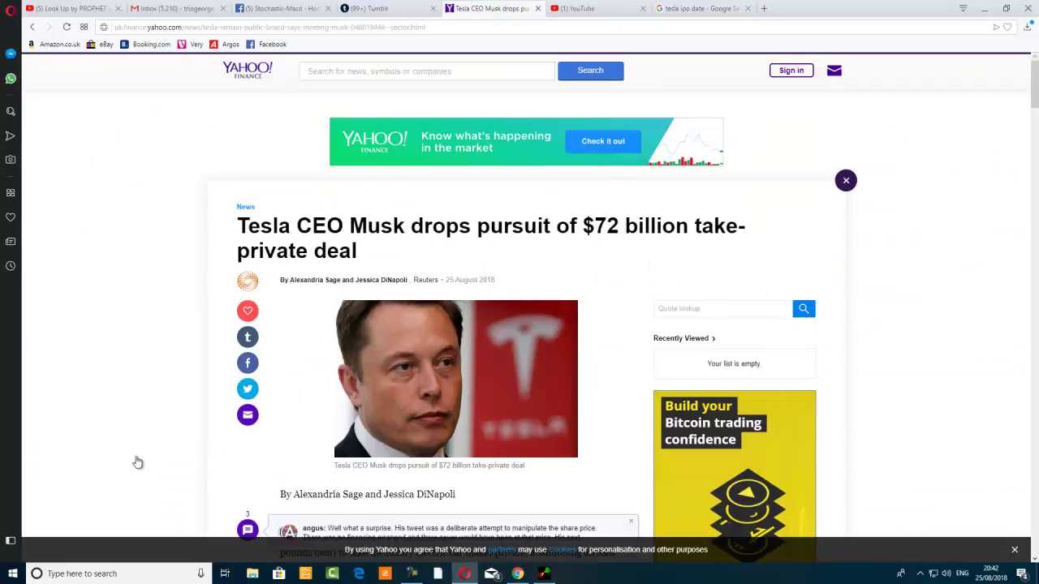
Step: Skim the Tesla article through the short sellers section and reader reactions, and return to its headline
scroll(264, 398, down, 5)
scroll(264, 403, down, 6)
scroll(267, 401, down, 5)
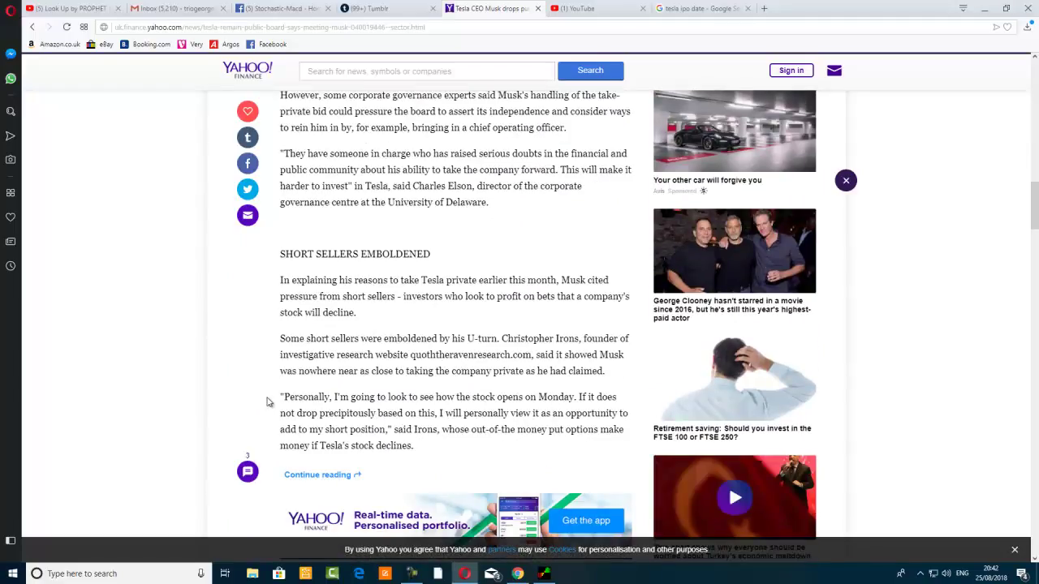
scroll(267, 401, down, 4)
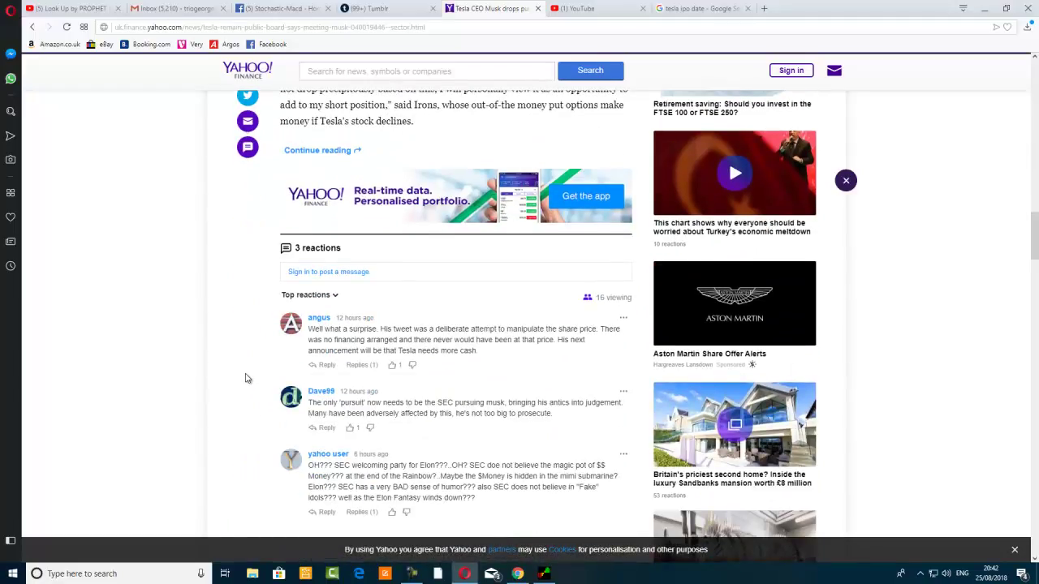
scroll(248, 379, up, 3)
scroll(247, 378, up, 1)
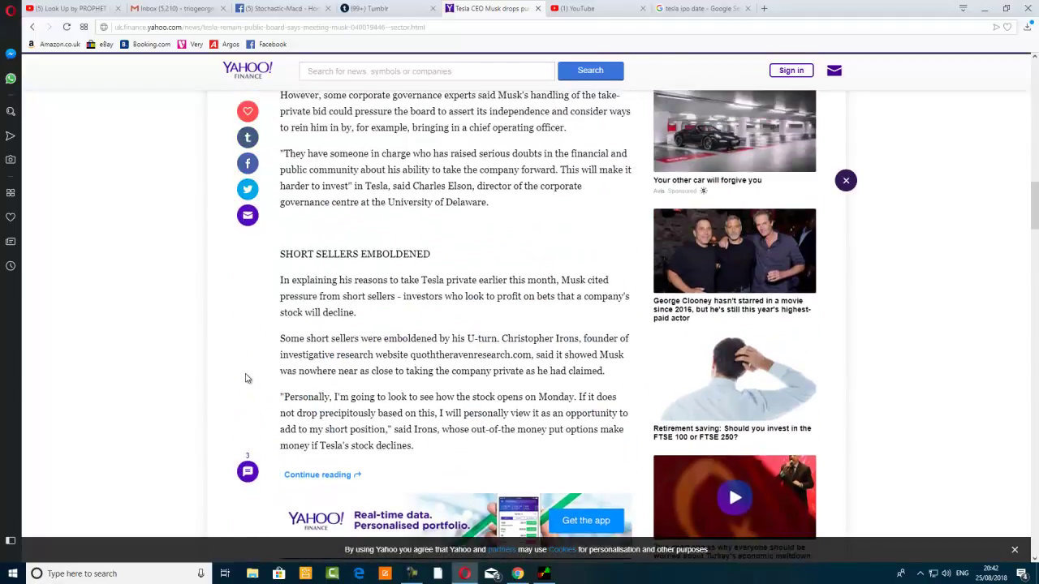
scroll(247, 378, up, 3)
scroll(247, 377, up, 3)
scroll(247, 379, up, 8)
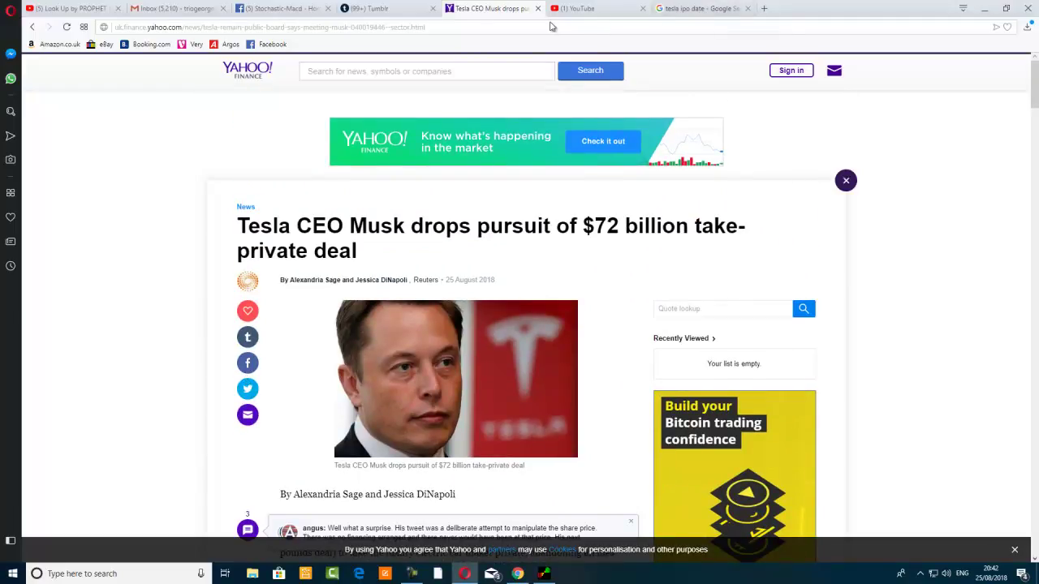
Step: Switch back to the TC2000 Tesla monthly chart and review its history from the flat 2010–2013 base onward
click(548, 575)
scroll(286, 359, down, 2)
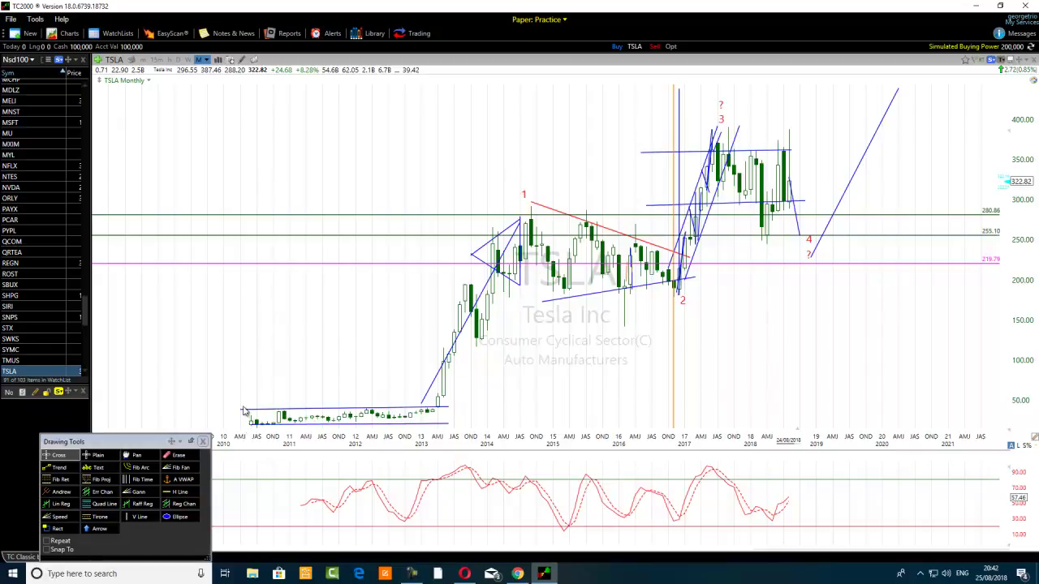
mouse_move(273, 434)
scroll(390, 347, down, 2)
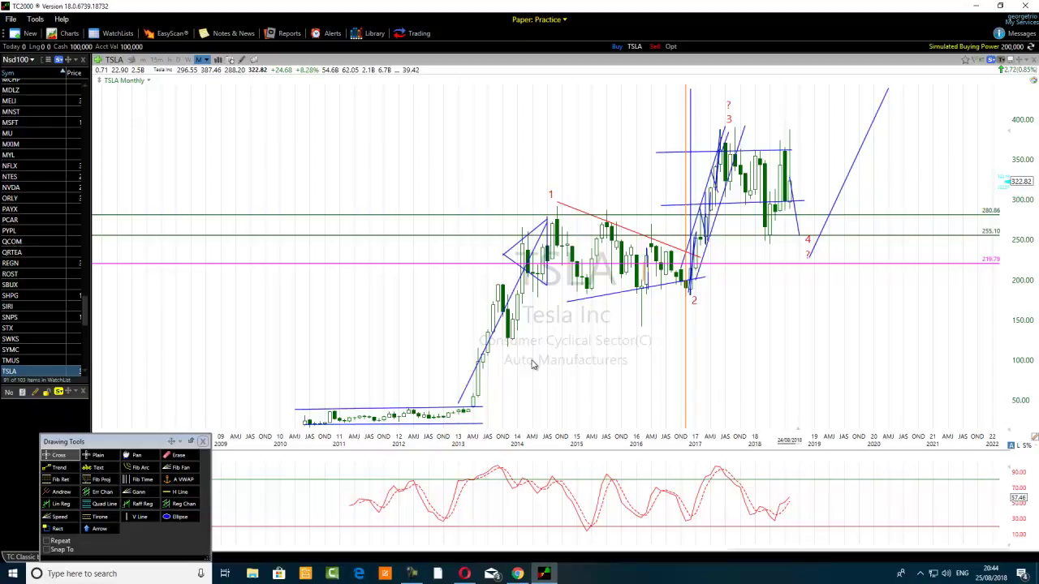
scroll(557, 381, up, 2)
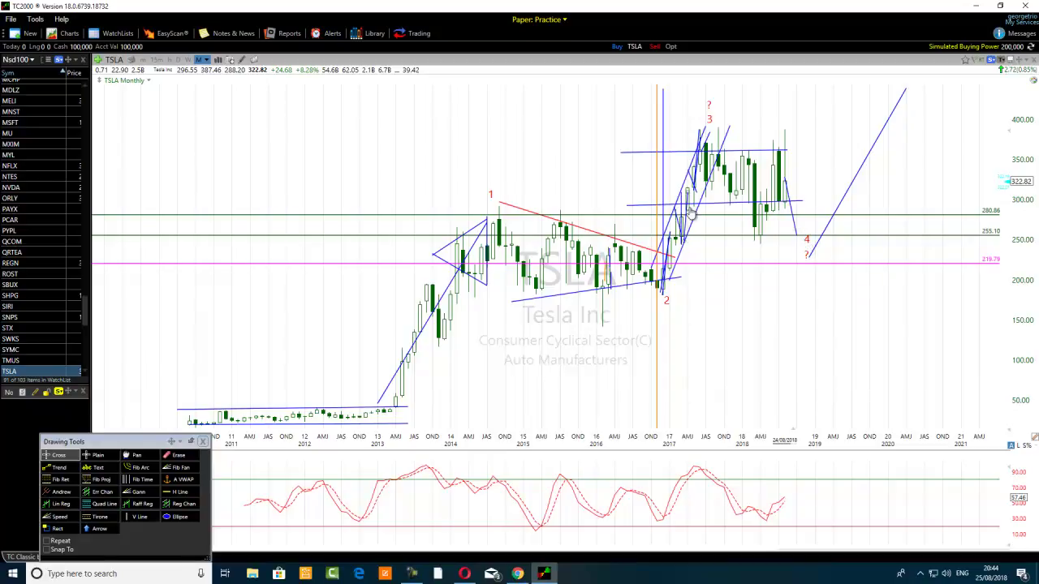
Step: Examine the rise from the wave 2 low to wave 3, the projected fall to wave 4, and the horizontal levels relative to wave 1
click(664, 289)
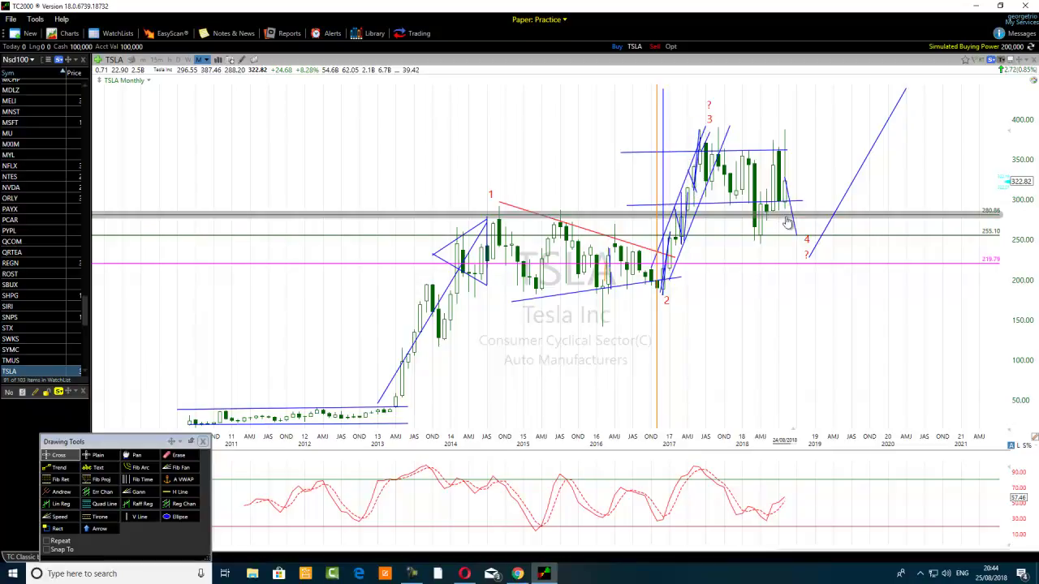
mouse_move(795, 236)
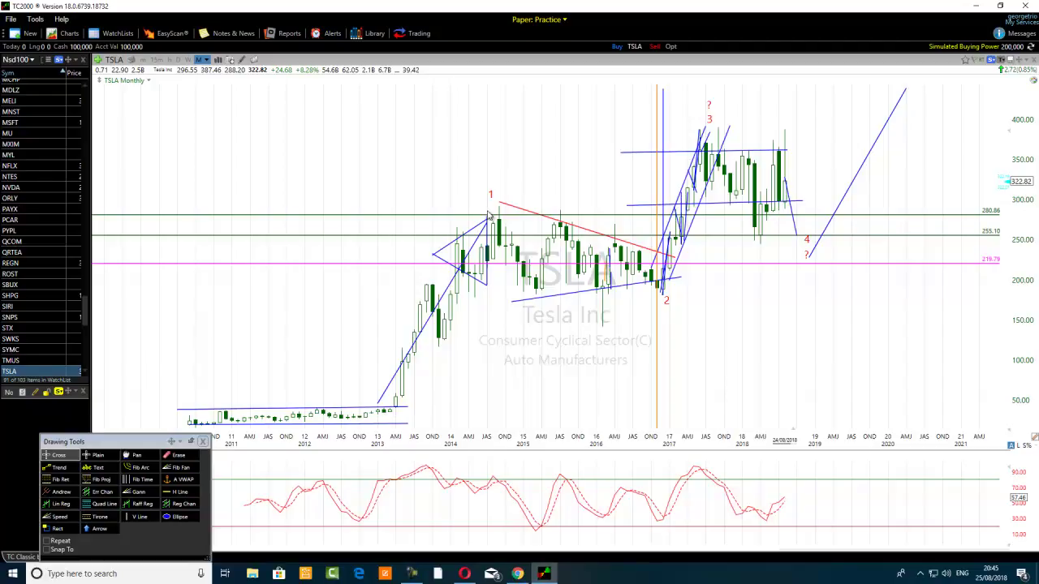
mouse_move(497, 221)
mouse_move(702, 163)
mouse_move(710, 128)
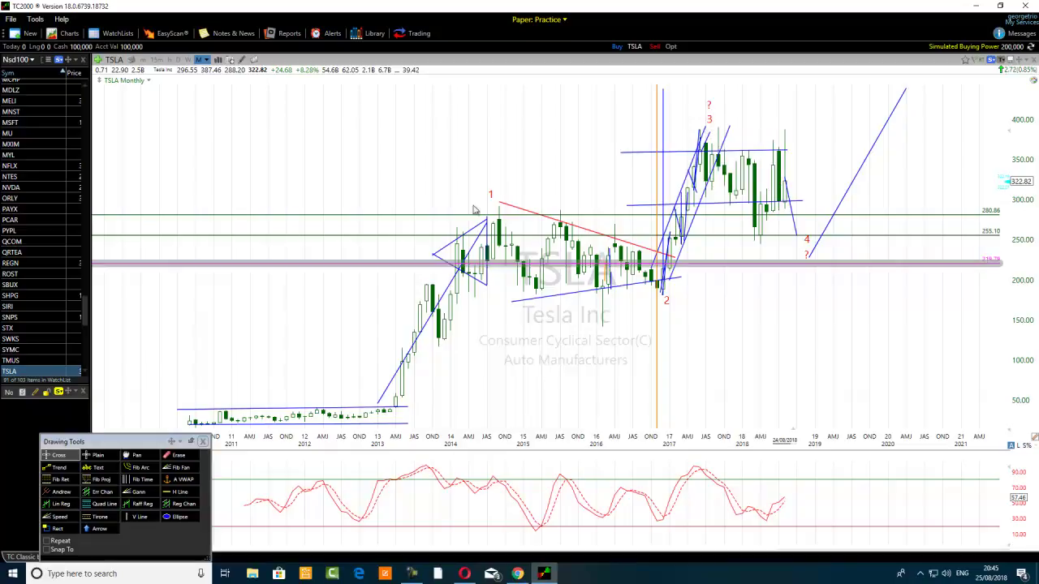
mouse_move(664, 278)
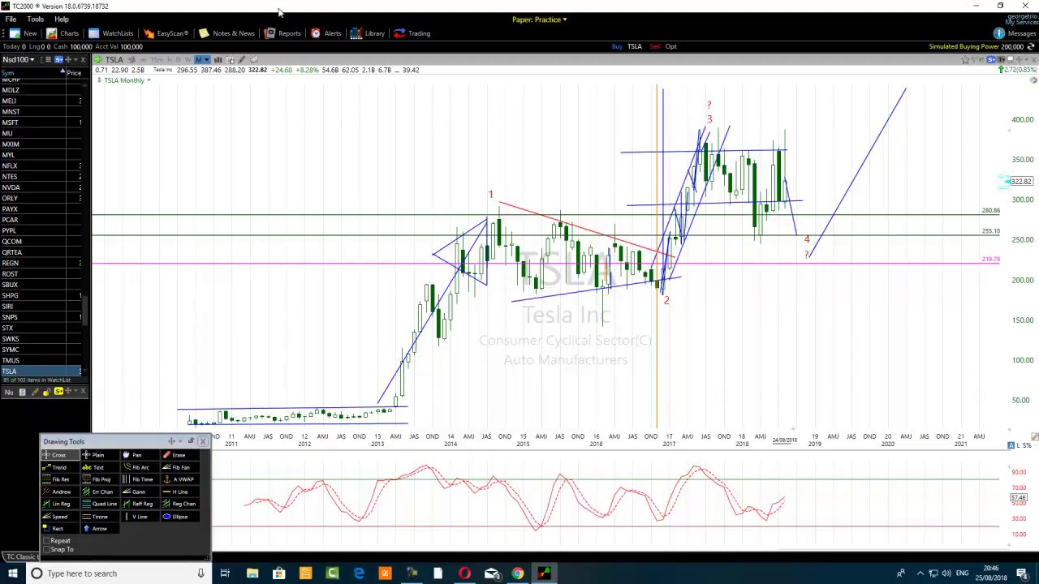
Step: Switch the Tesla chart to the weekly timeframe and widen its range to show waves 1 through 4
click(187, 60)
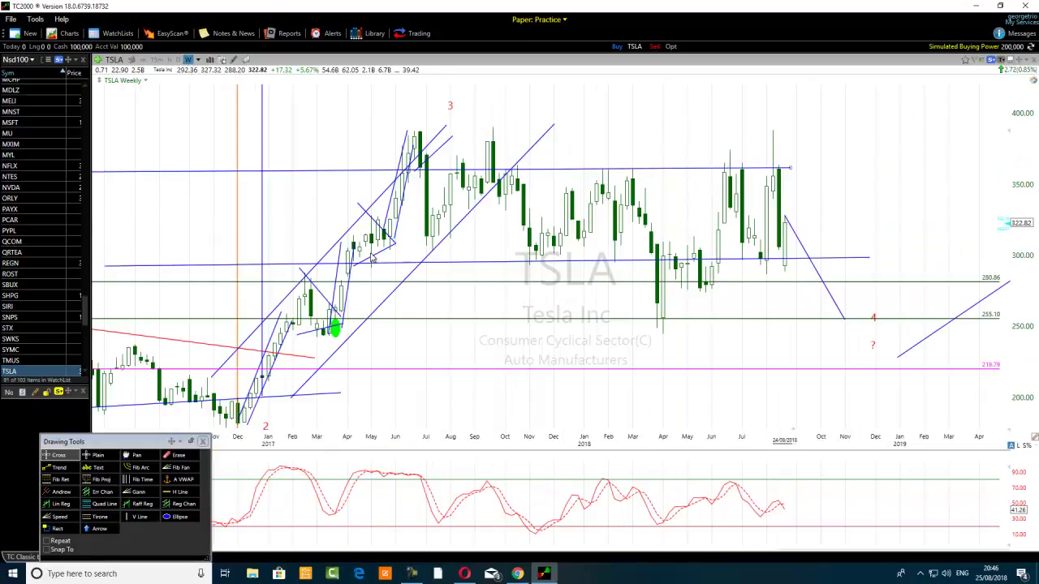
scroll(475, 304, down, 3)
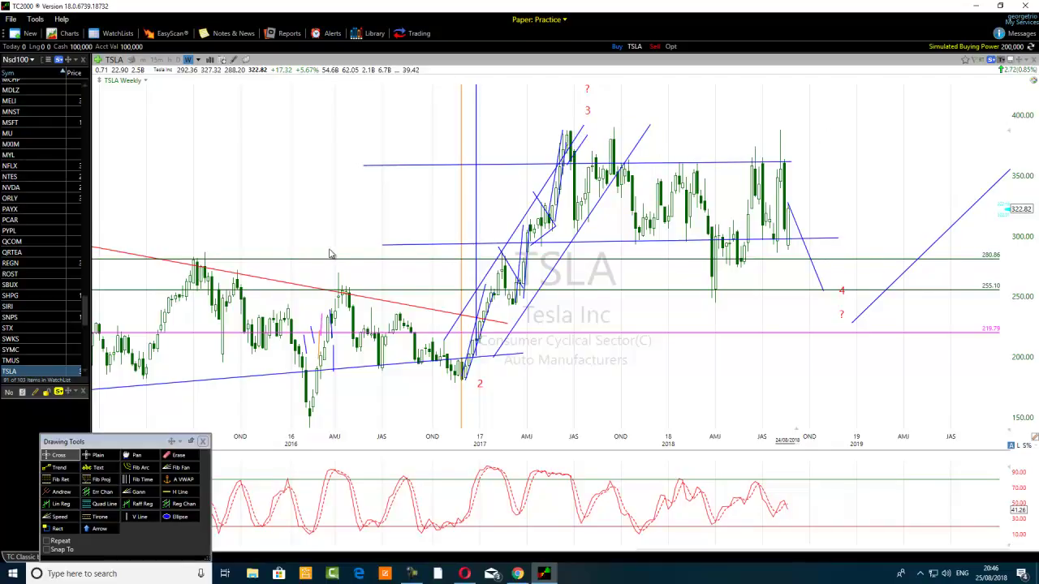
scroll(330, 257, down, 2)
Step: Return the Tesla chart to the monthly timeframe and review the full wave count with the oscillator below it
click(199, 61)
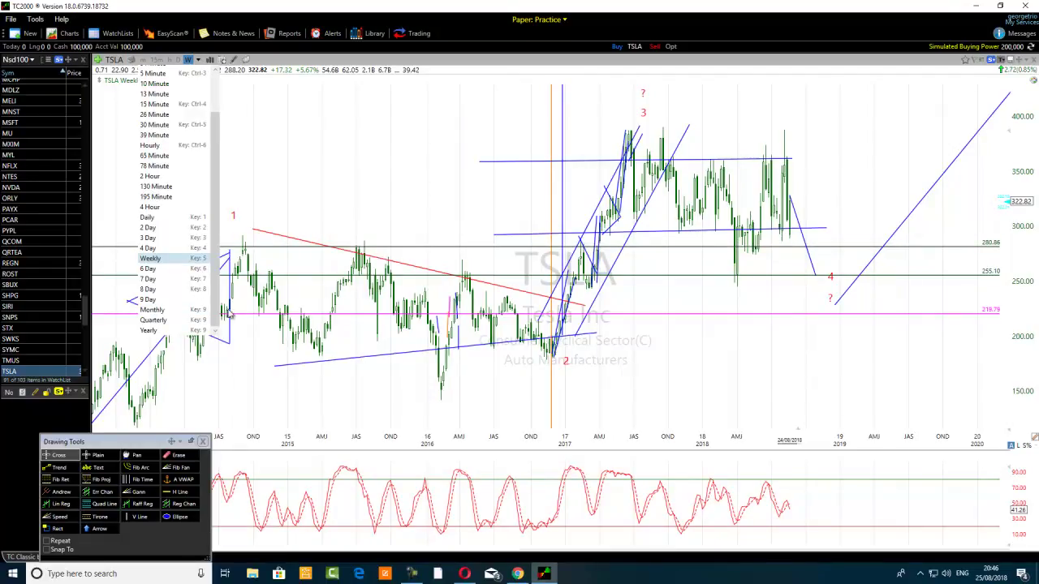
click(162, 317)
scroll(372, 315, down, 3)
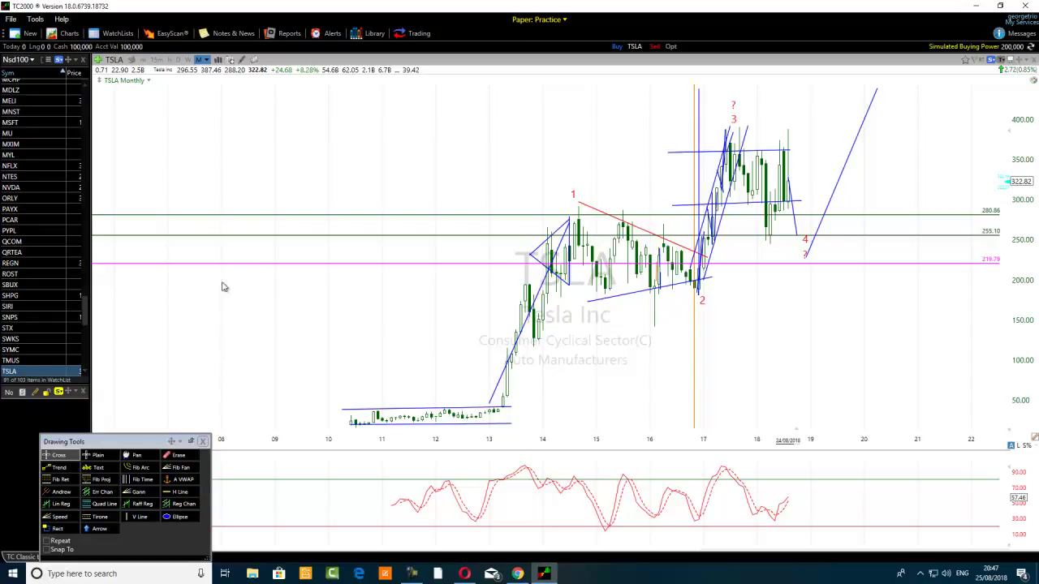
scroll(474, 437, down, 4)
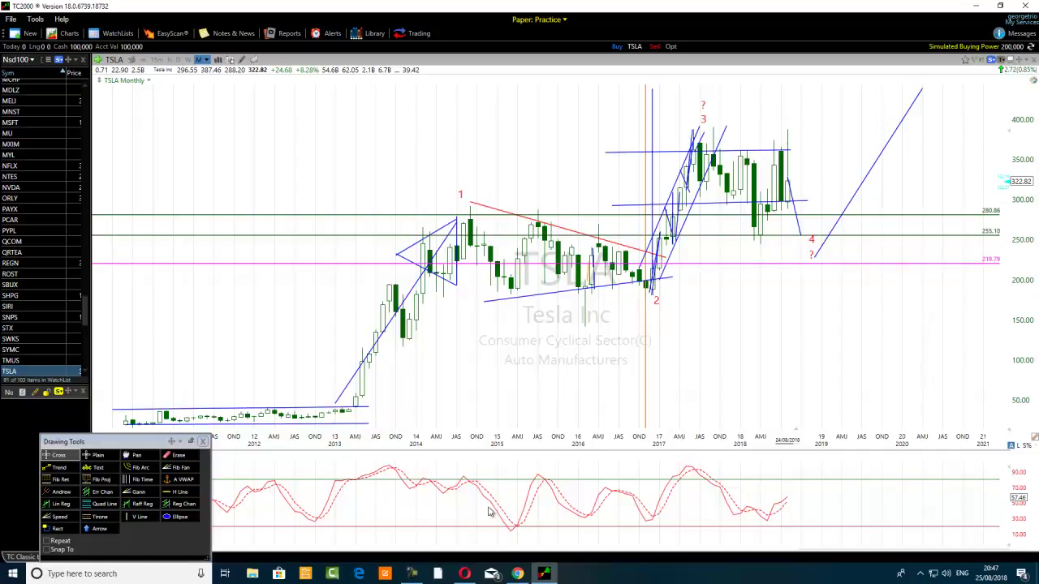
Step: Switch to the Opera browser and read the Tesla article from its headline through Musk's reasons for abandoning the take-private bid
click(465, 574)
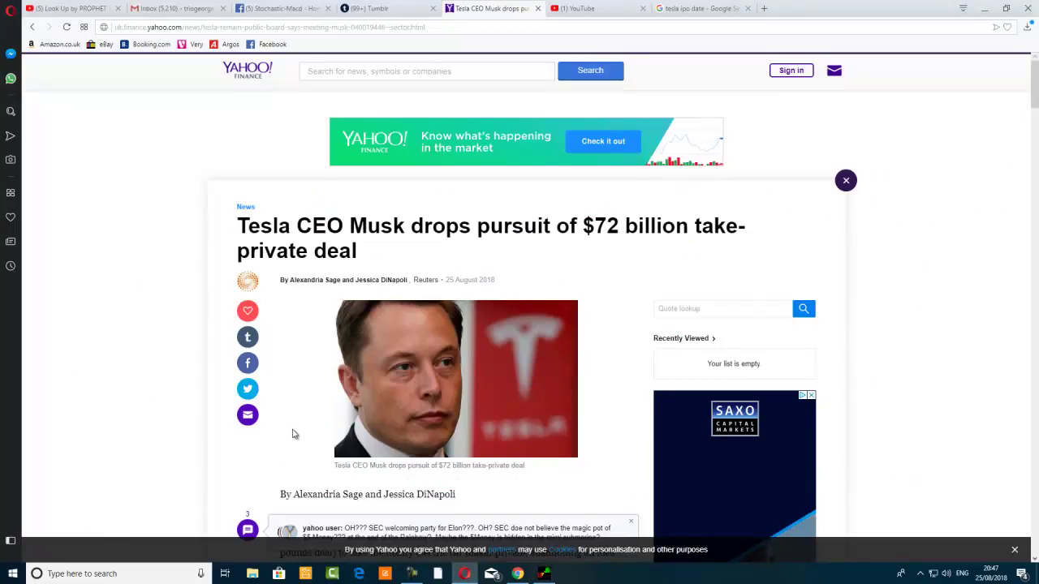
scroll(295, 434, down, 3)
scroll(286, 333, up, 3)
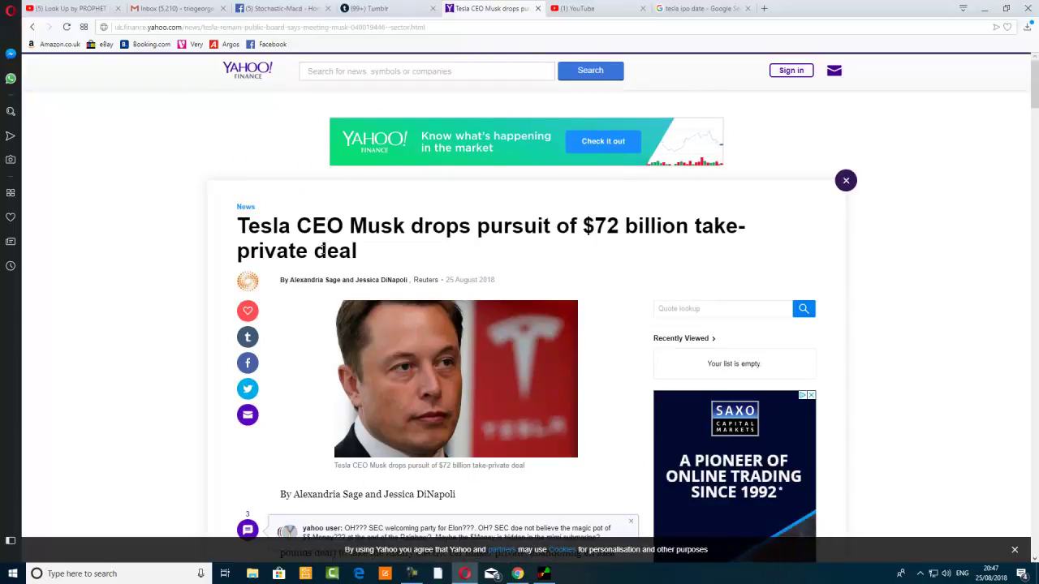
scroll(399, 398, down, 1)
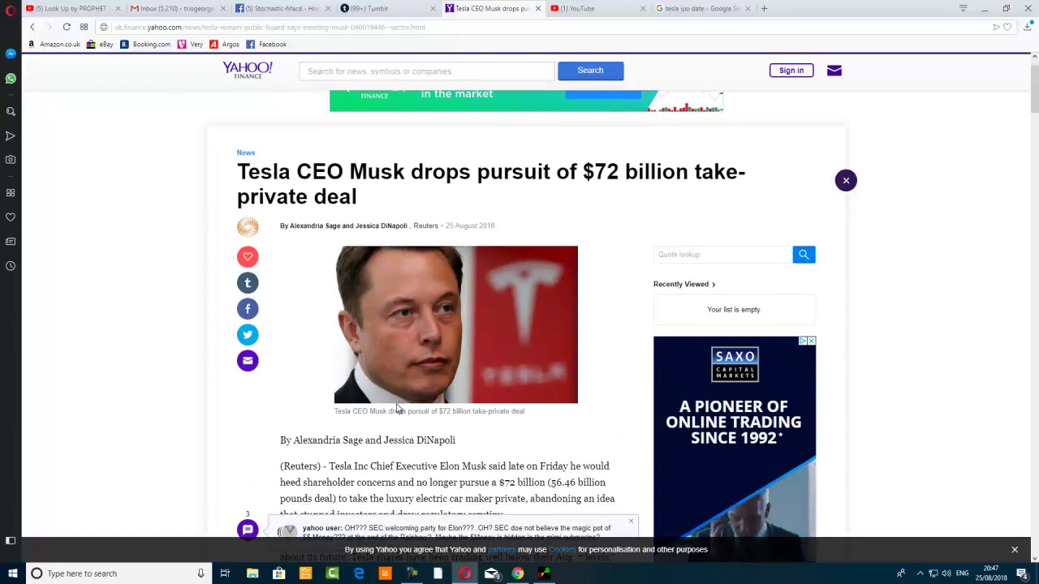
scroll(398, 408, down, 1)
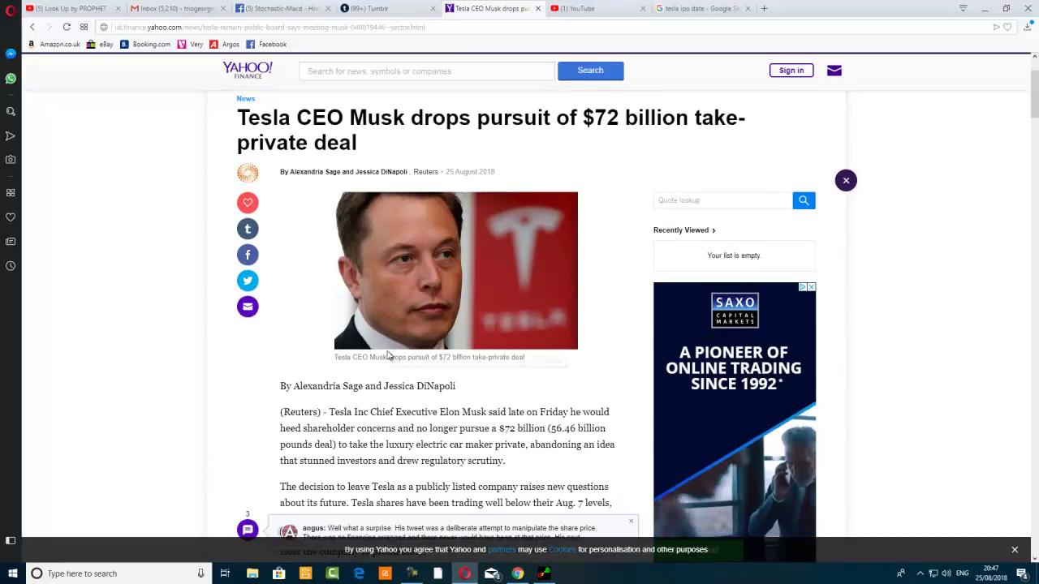
scroll(420, 327, down, 2)
scroll(412, 326, down, 1)
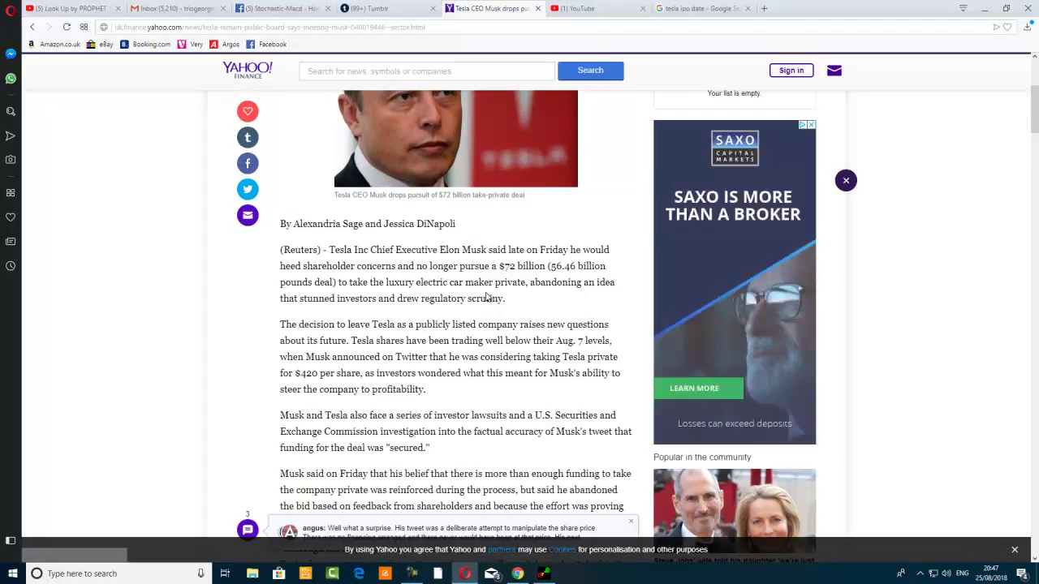
scroll(485, 298, down, 1)
scroll(473, 300, down, 3)
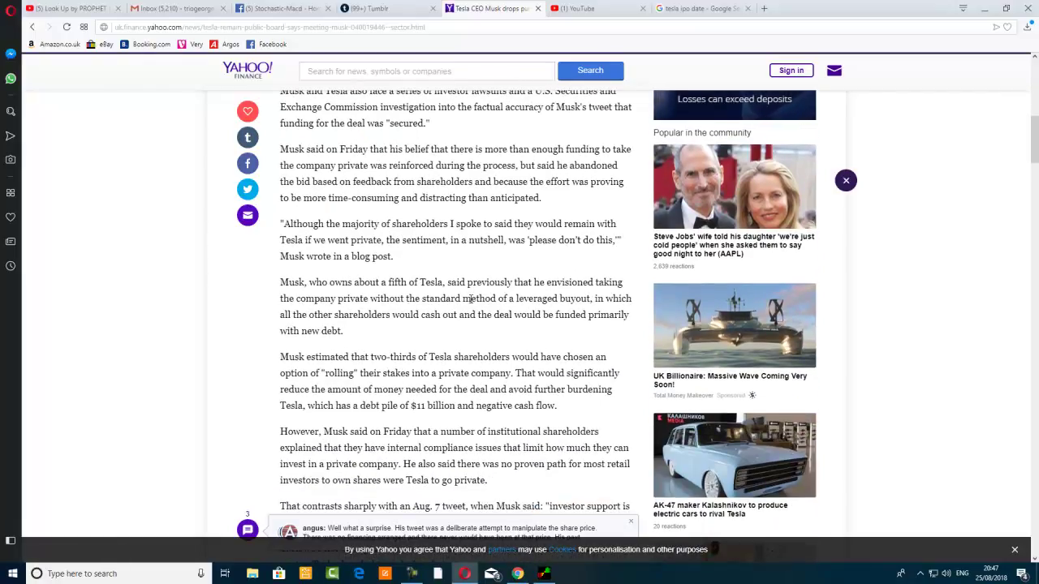
scroll(471, 299, down, 1)
scroll(469, 300, down, 1)
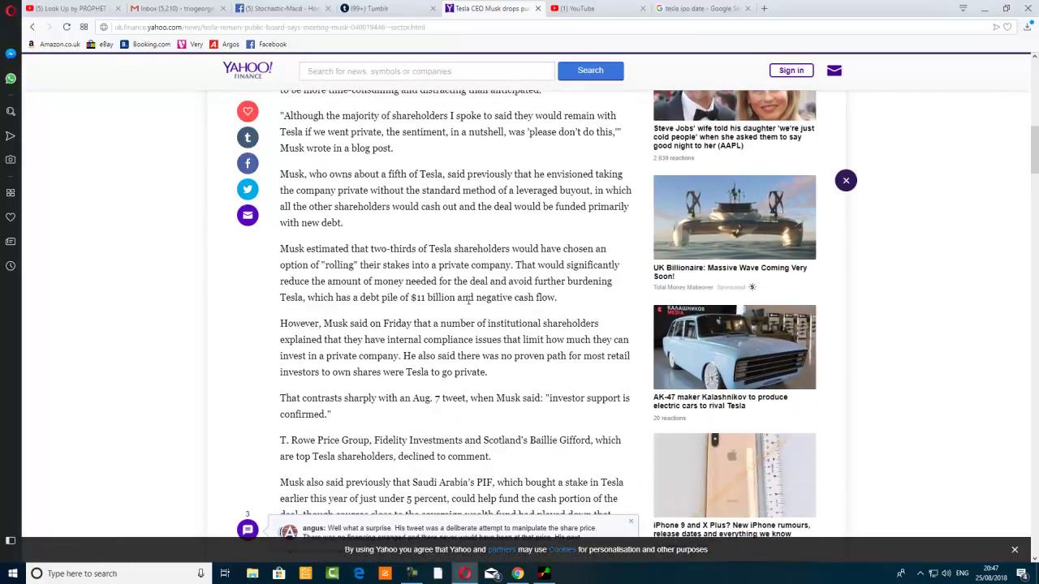
scroll(468, 301, down, 1)
scroll(468, 302, down, 1)
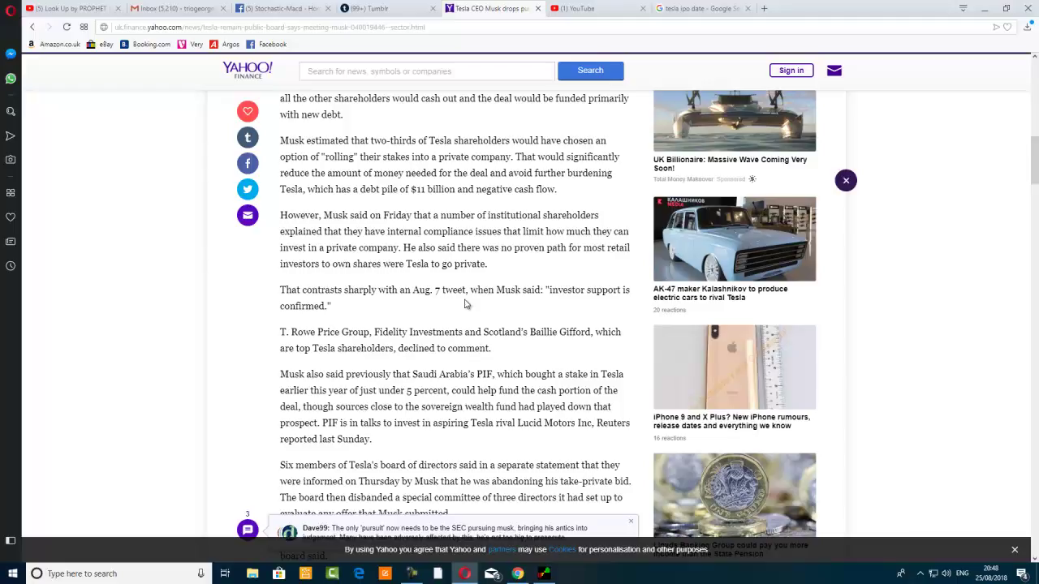
Step: Read the article's passages on the Saudi PIF stake, Tesla's board statement and short sellers, down to the reader reactions
scroll(466, 320, down, 3)
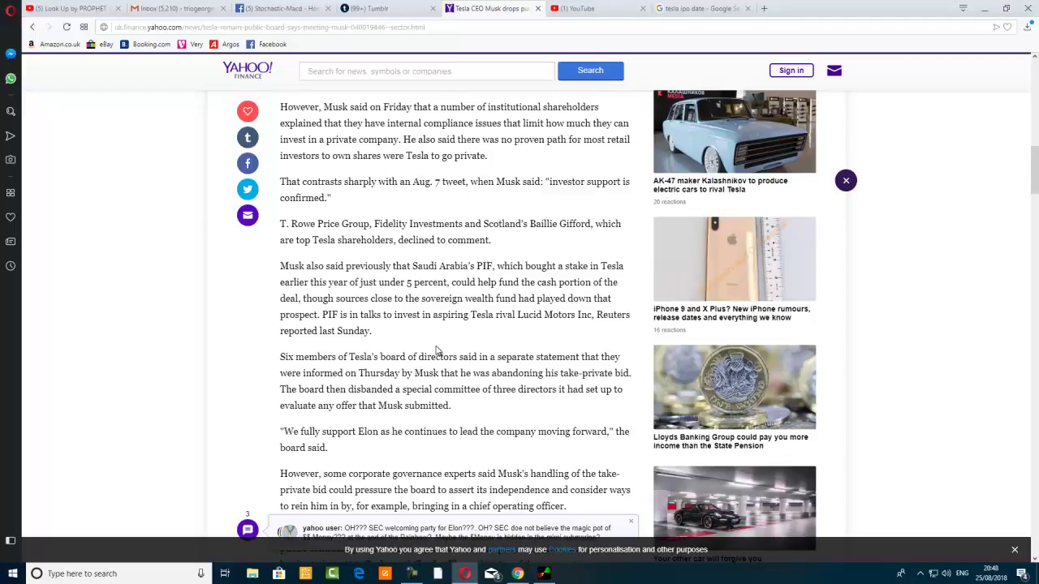
scroll(436, 351, down, 1)
scroll(437, 349, down, 1)
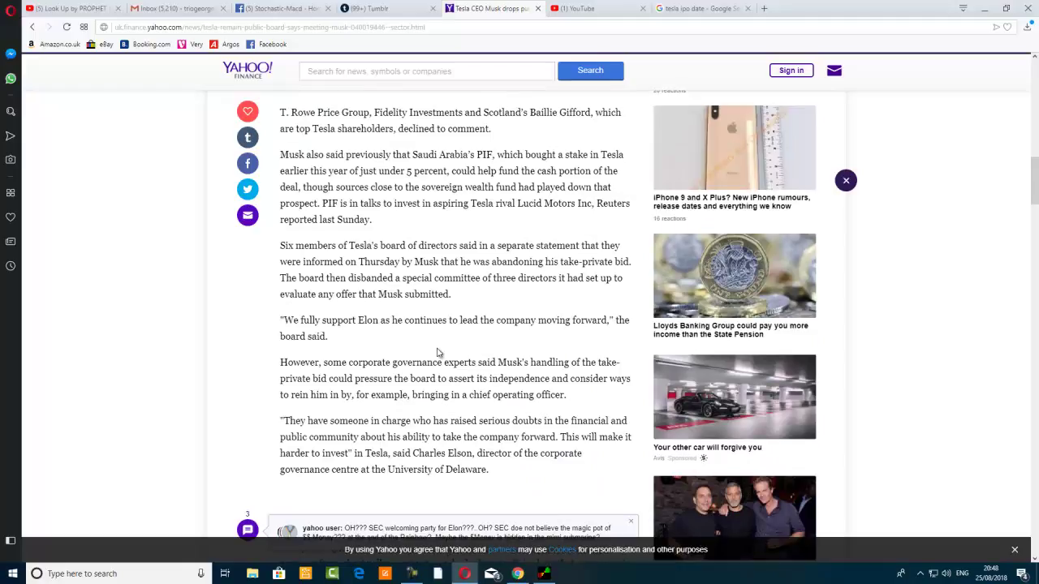
scroll(436, 352, down, 5)
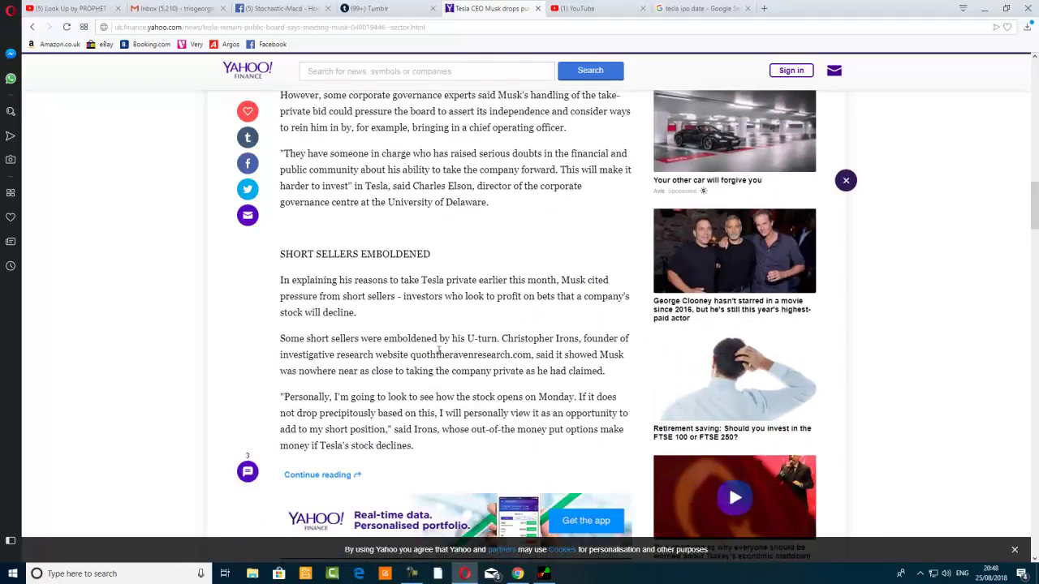
scroll(438, 351, down, 7)
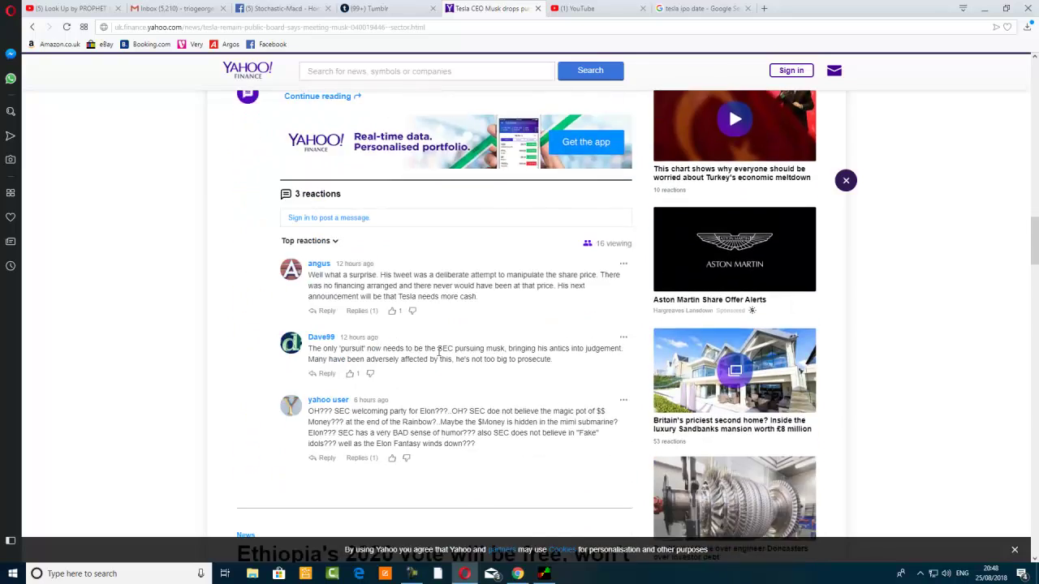
Step: Skim past the reactions into the Ethiopia election article, and return to the Tesla article's board and short sellers passages
scroll(439, 350, down, 6)
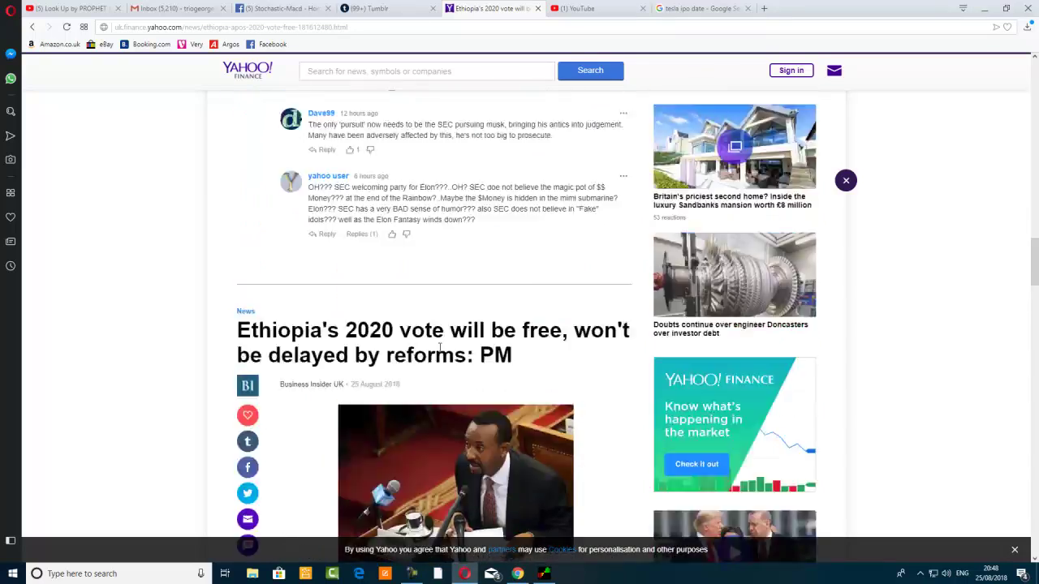
scroll(439, 349, down, 6)
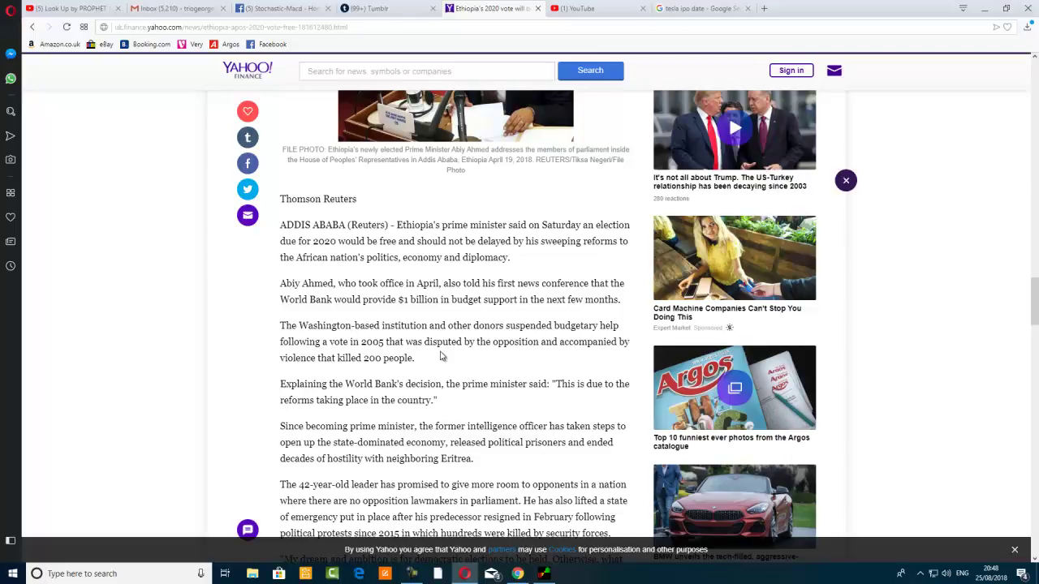
scroll(440, 356, down, 3)
scroll(441, 355, down, 1)
scroll(440, 356, down, 2)
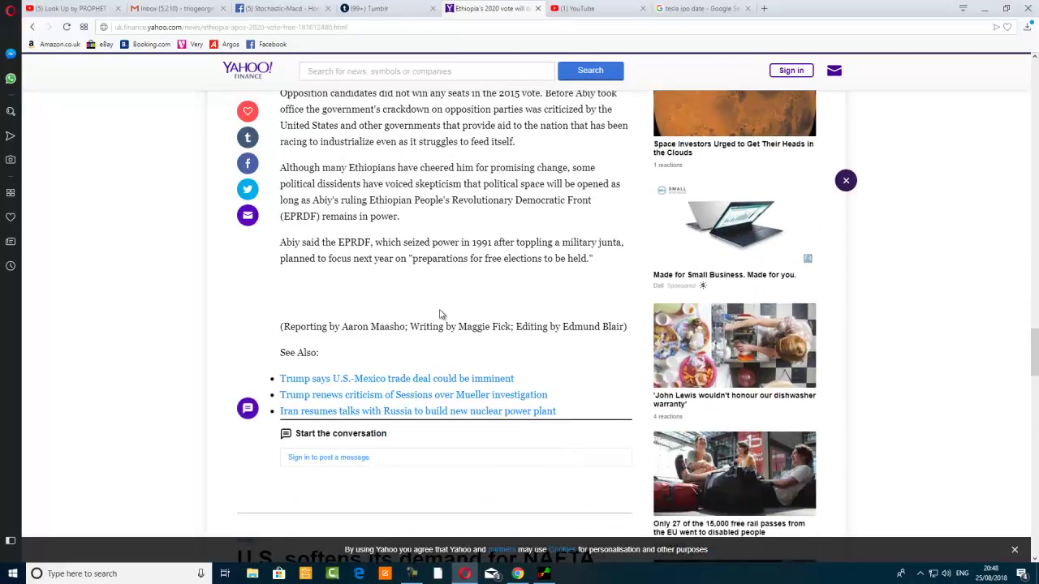
scroll(441, 316, up, 5)
scroll(440, 316, up, 4)
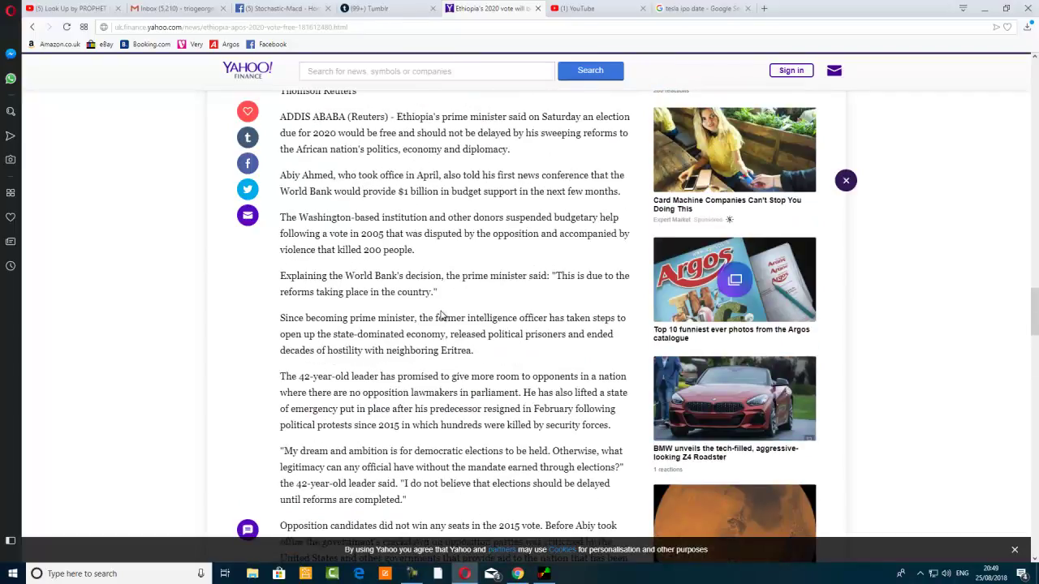
scroll(441, 314, up, 4)
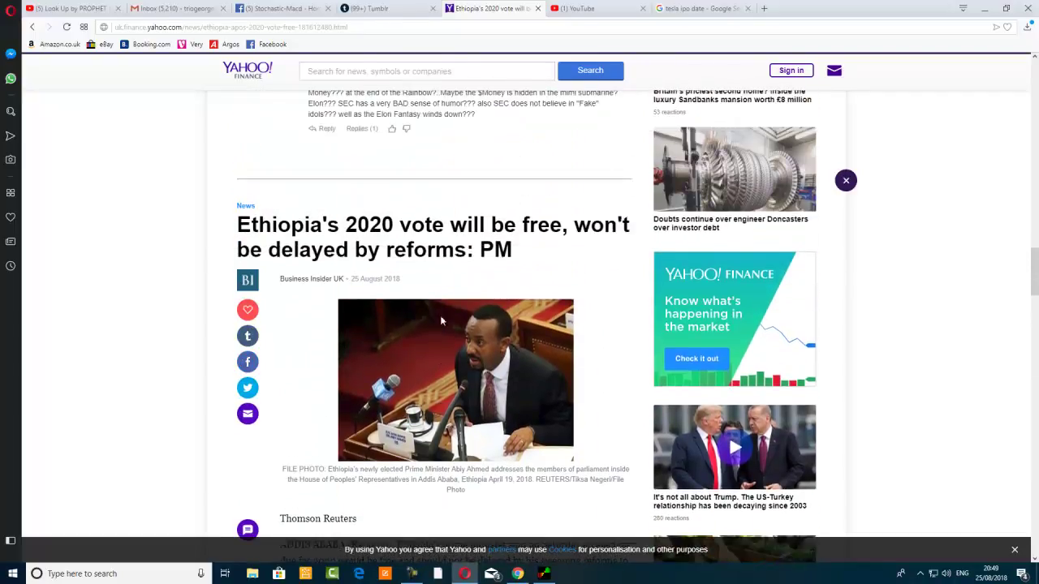
scroll(441, 324, up, 5)
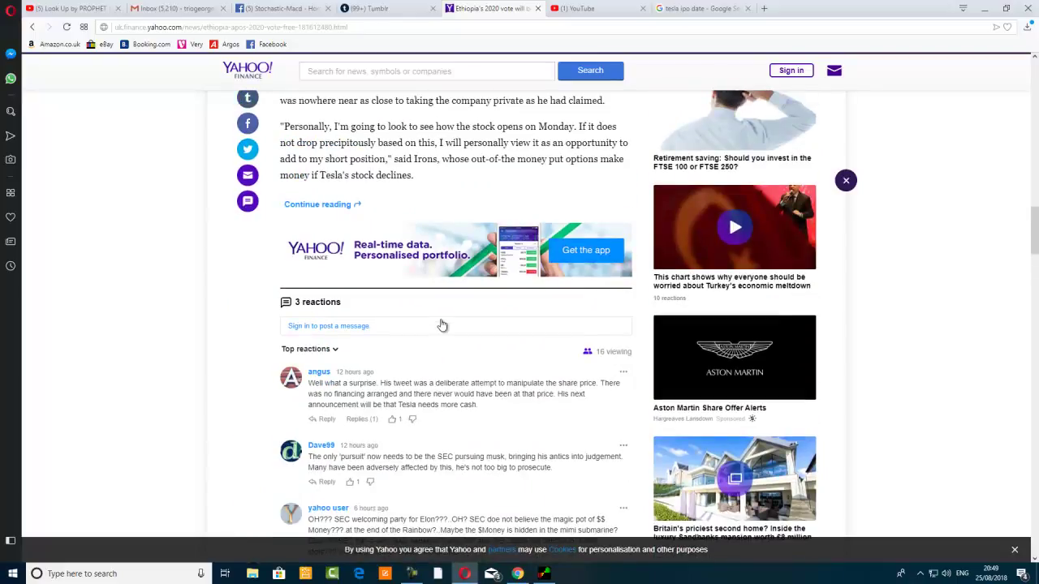
scroll(441, 320, up, 4)
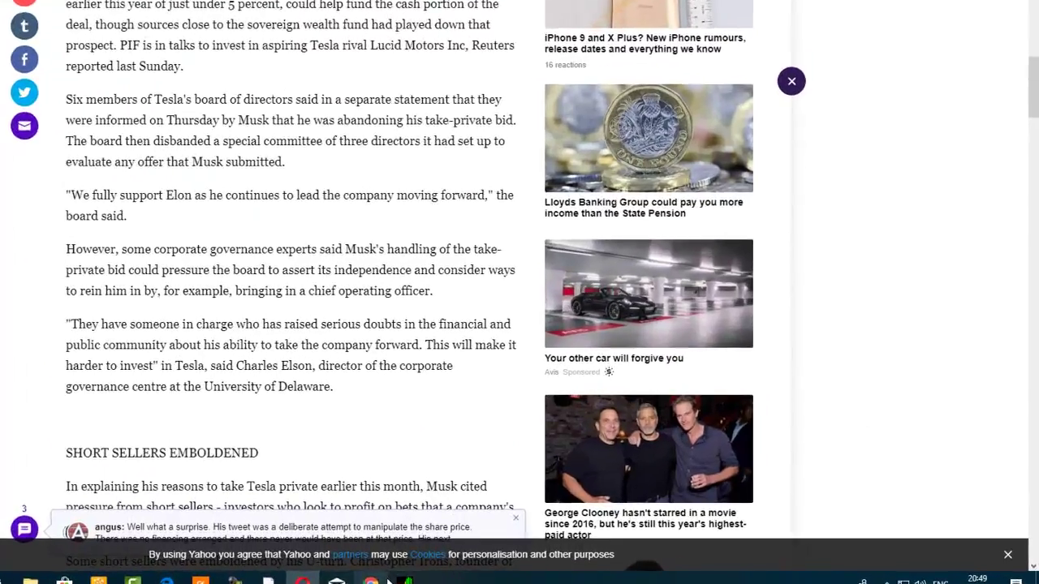
Step: Switch back to TC2000 and review the Tesla monthly chart around the wave 2 low and the projected wave 4
mouse_move(544, 574)
click(296, 524)
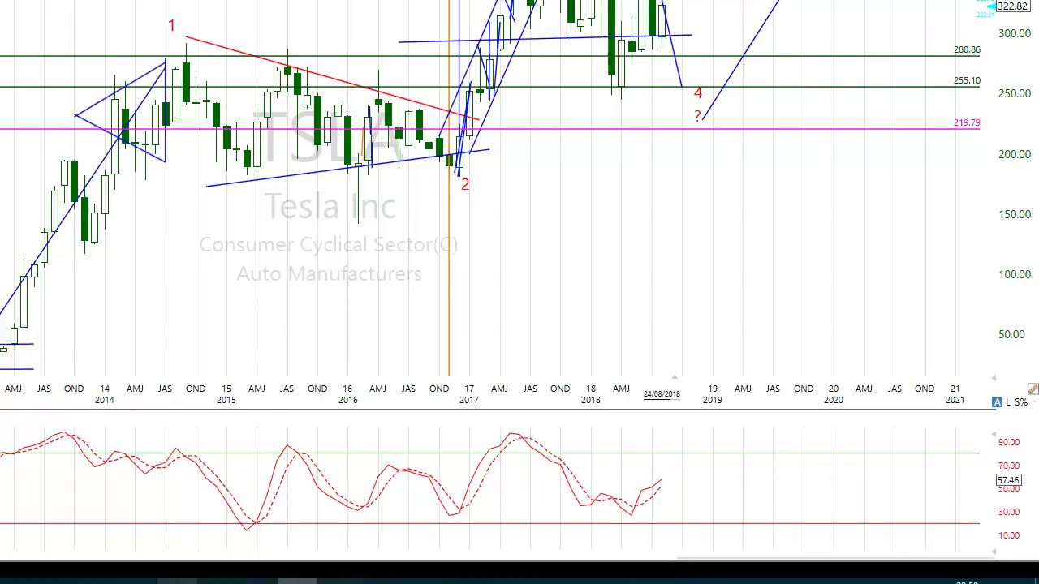
Step: Switch to the browser article's short sellers quote about Monday's open, and show the system calendar for August 2018
click(302, 580)
scroll(349, 400, down, 5)
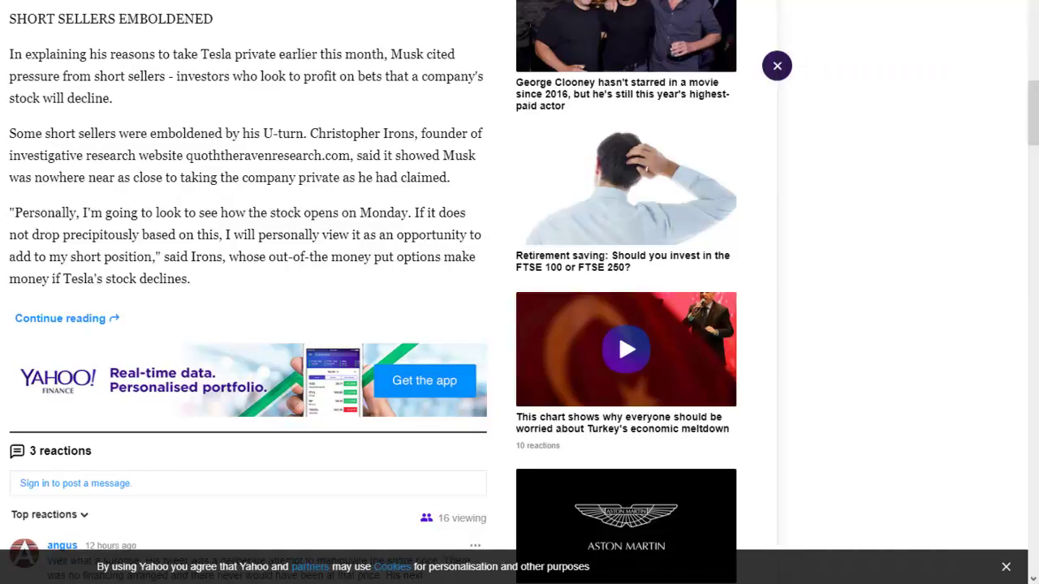
key(super+alt+d)
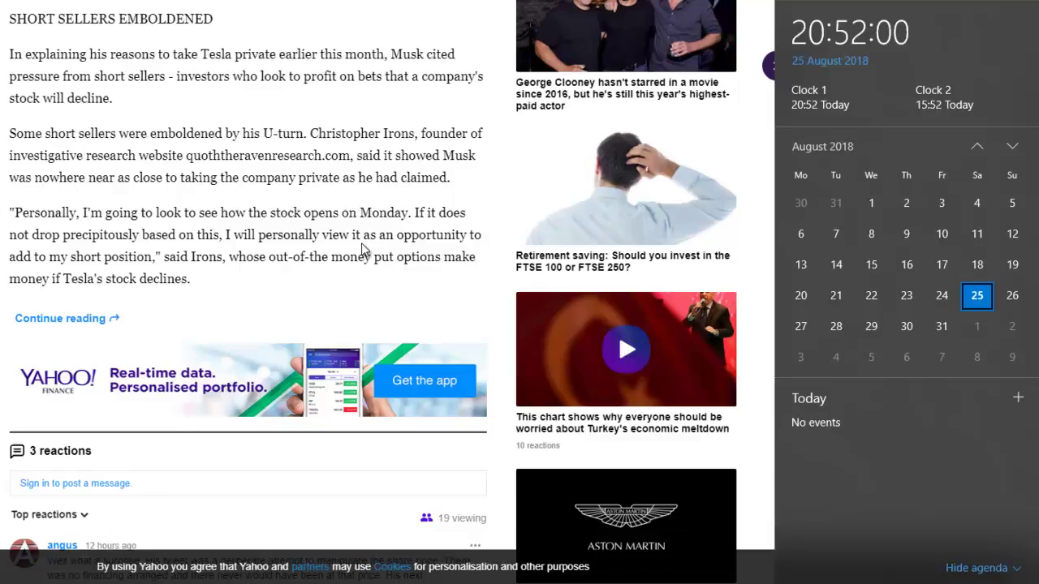
mouse_move(368, 583)
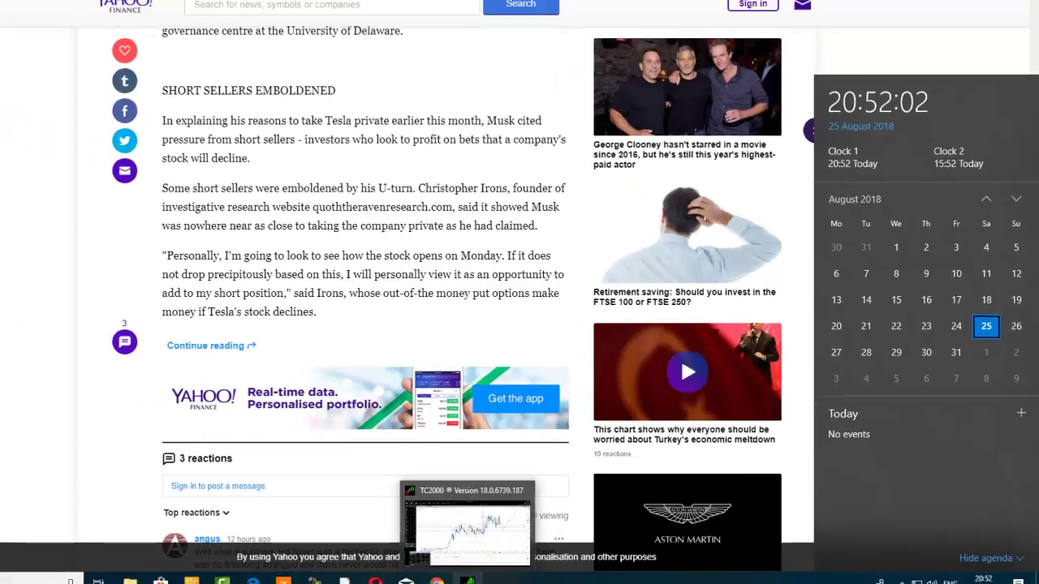
Step: Switch back to TC2000 and review the Tesla monthly chart from the 2013 breakout to the projected wave 4
click(442, 527)
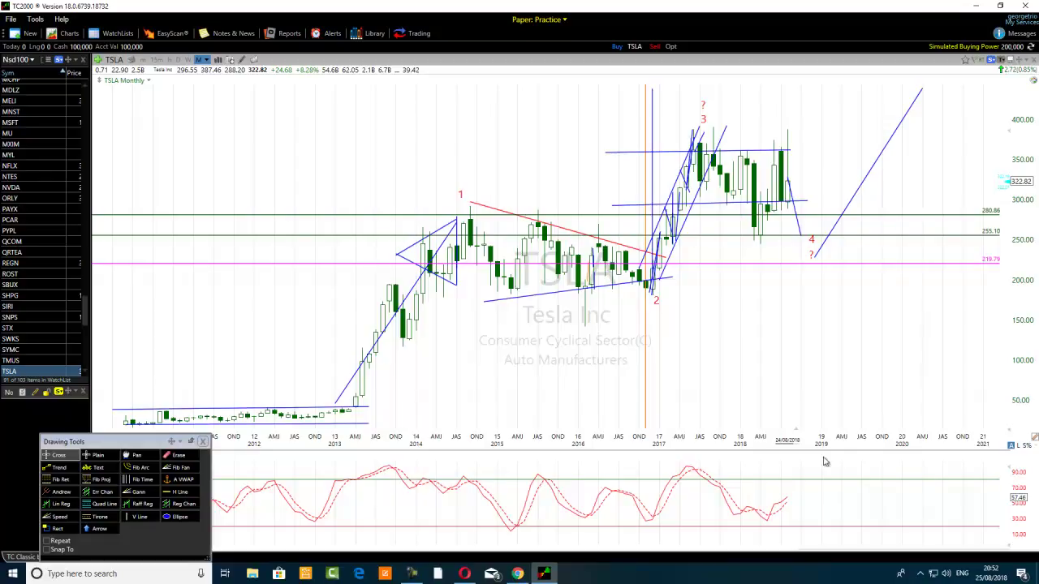
scroll(705, 439, up, 2)
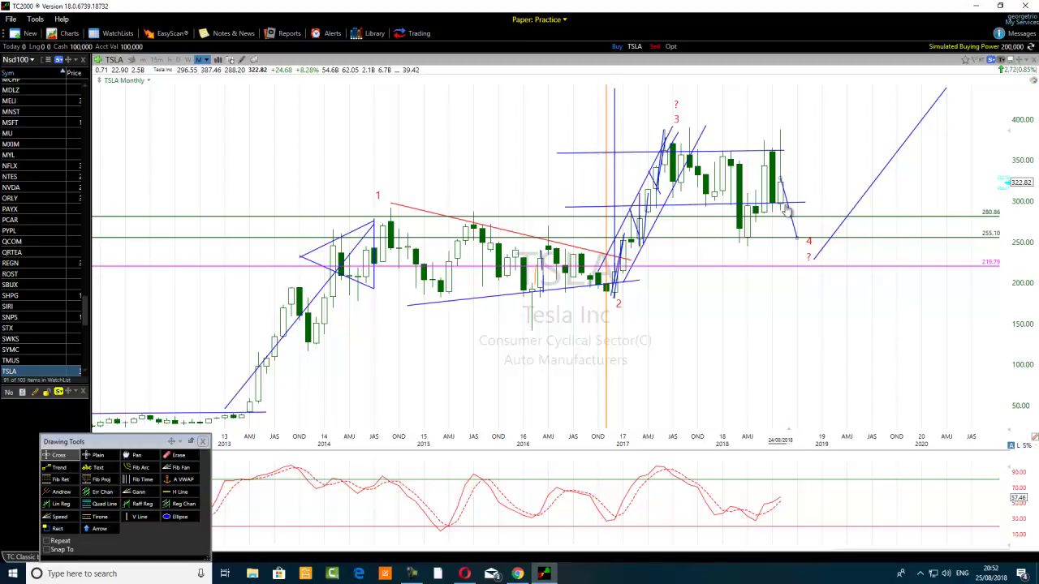
mouse_move(792, 206)
scroll(325, 389, down, 1)
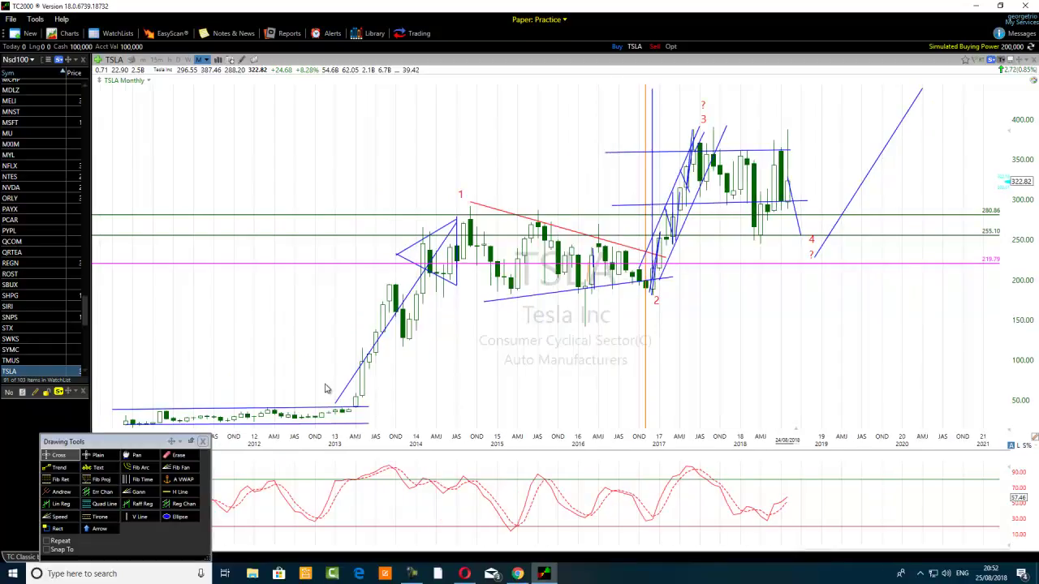
scroll(326, 389, down, 1)
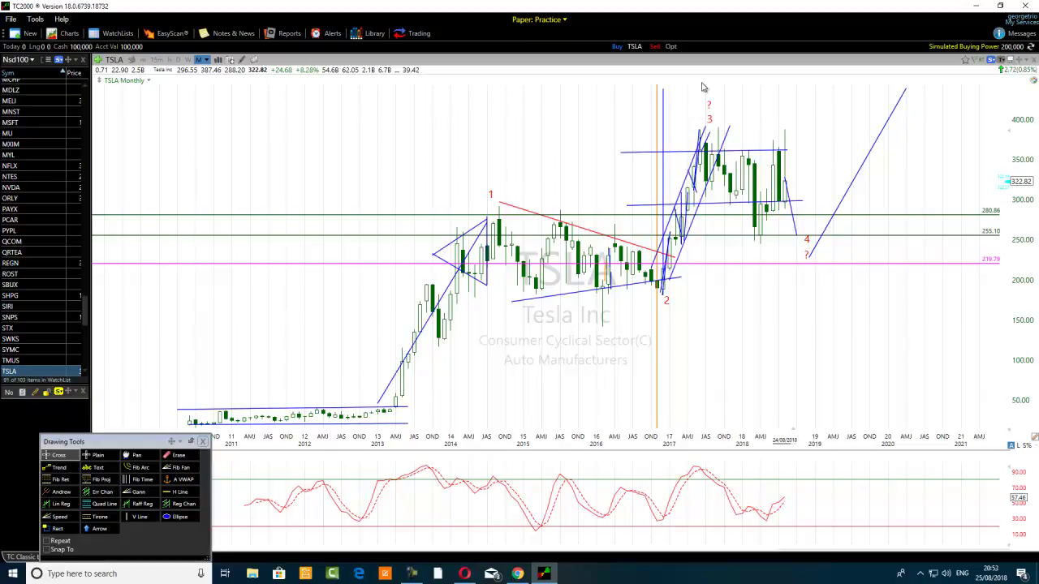
Step: Move the blue vertical line beside the wave 2 low to the start of 2018 on the monthly chart
drag(666, 122, 739, 110)
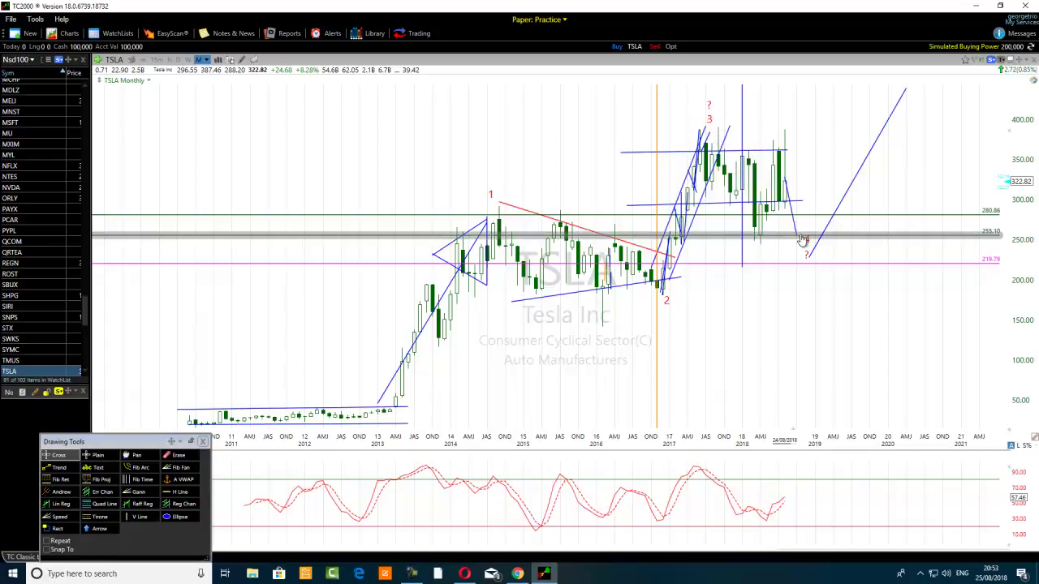
mouse_move(803, 240)
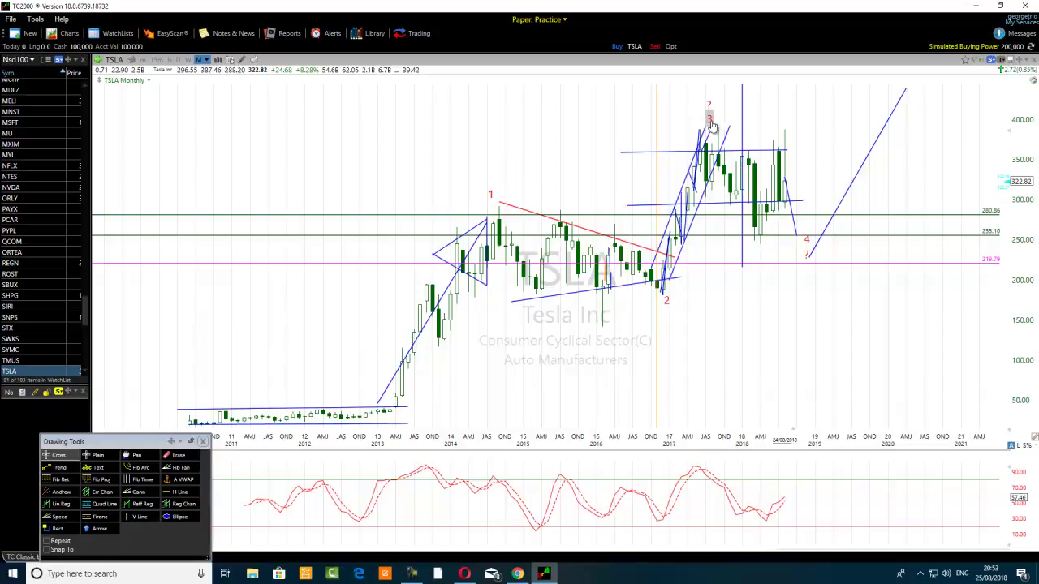
mouse_move(712, 124)
mouse_move(901, 107)
Step: Change the Tesla chart to the yearly timeframe and examine the yearly candles against the wave labels
click(207, 61)
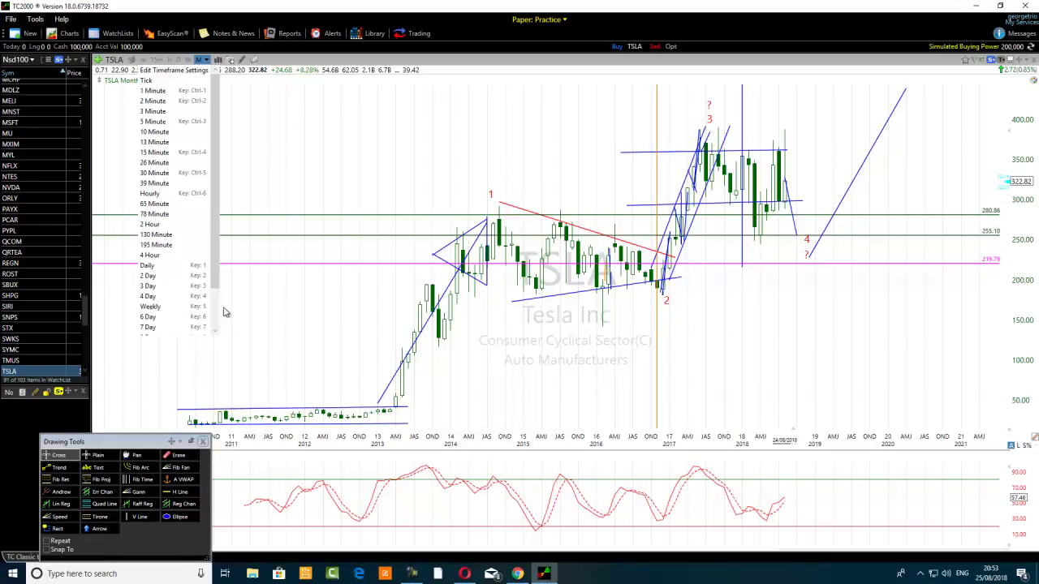
scroll(216, 319, down, 2)
click(149, 331)
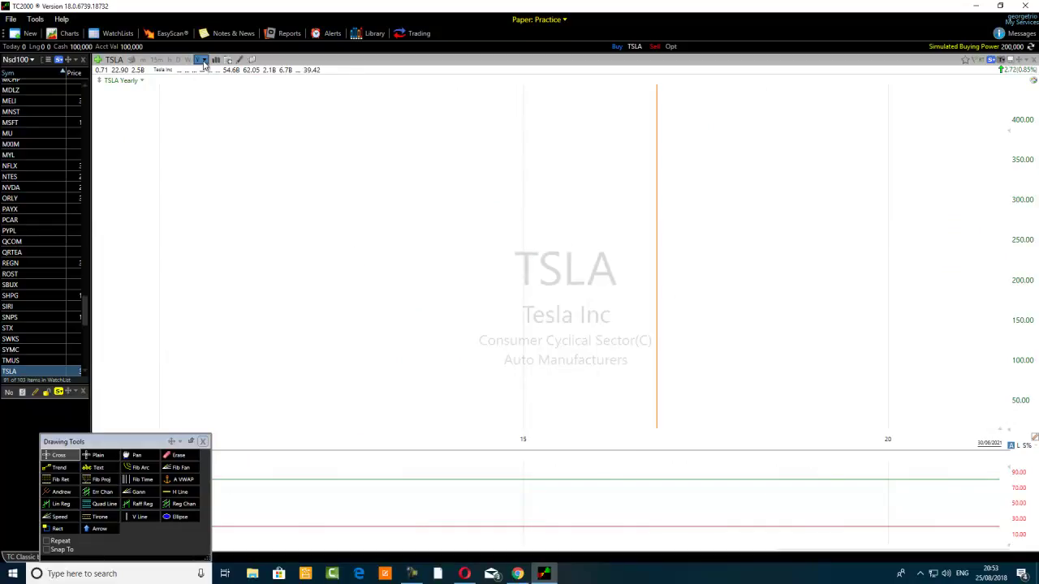
scroll(274, 267, down, 2)
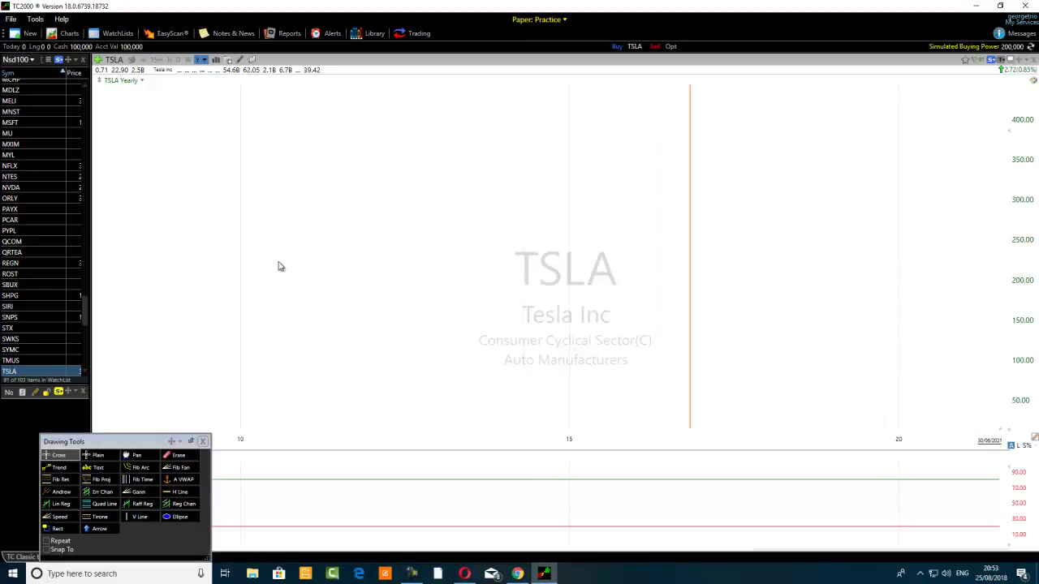
scroll(300, 282, down, 3)
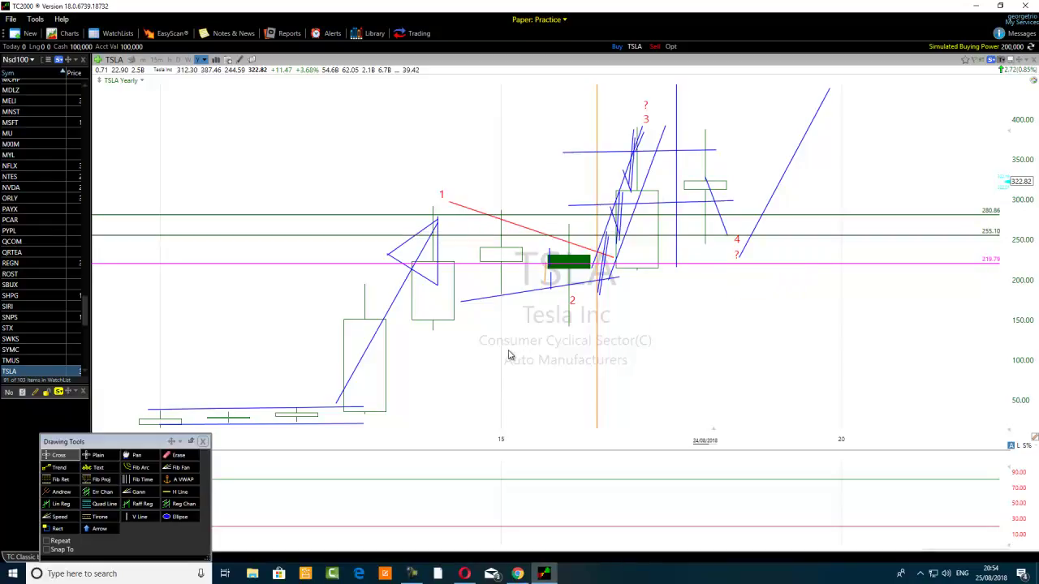
Step: Return the Tesla chart to the monthly timeframe and review the range between wave 3 and projected wave 4
click(200, 60)
scroll(217, 325, down, 1)
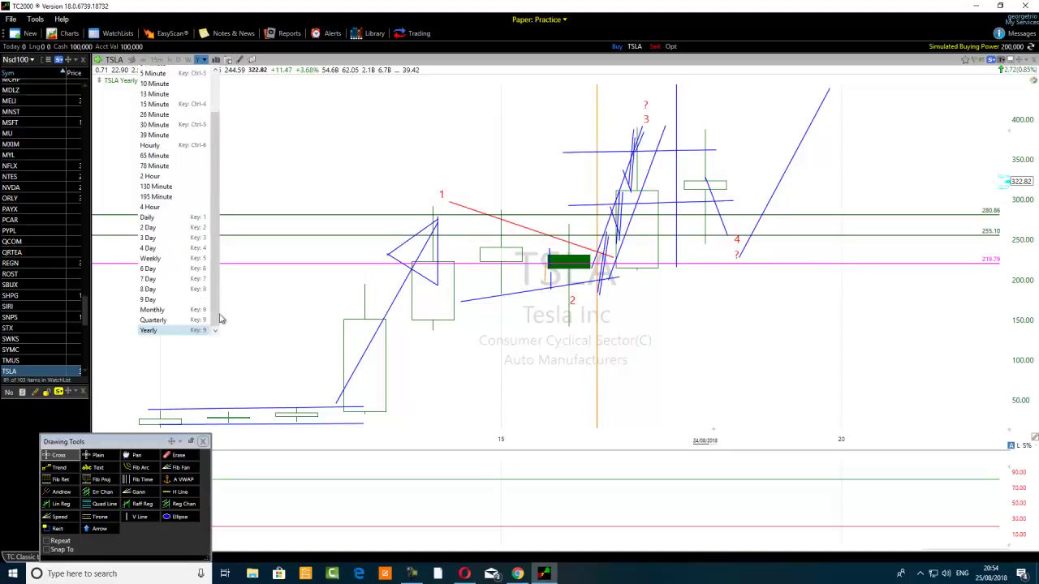
click(164, 325)
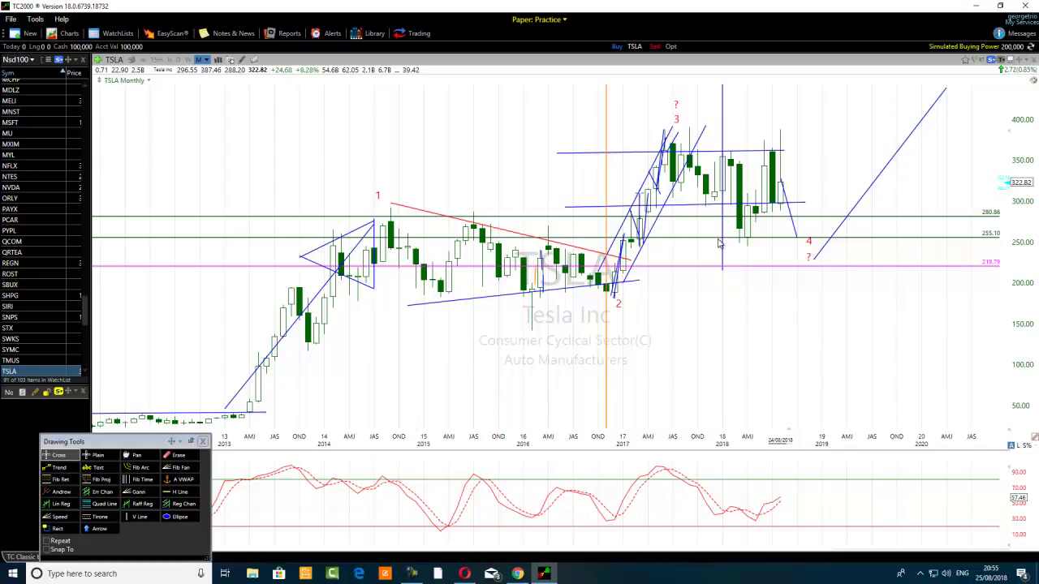
Step: Change the Tesla chart to the weekly timeframe and examine the 255.10 support level and the wave count
click(187, 60)
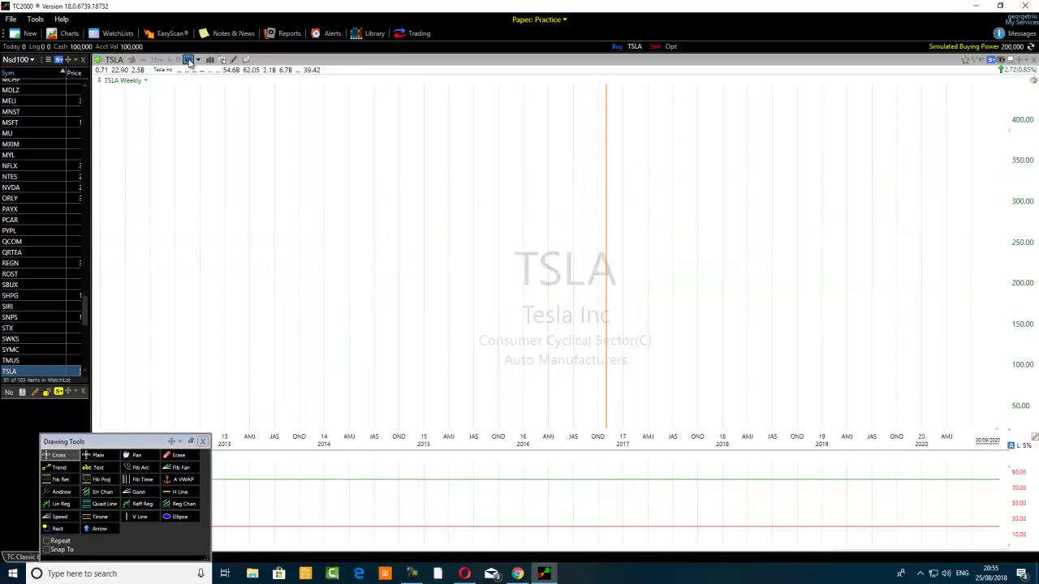
scroll(252, 193, down, 3)
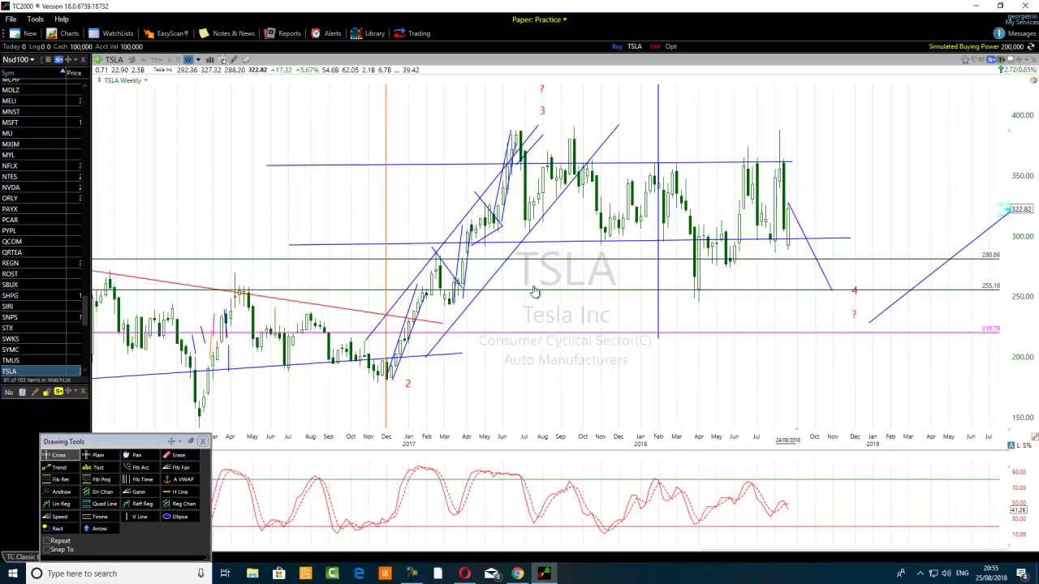
mouse_move(531, 297)
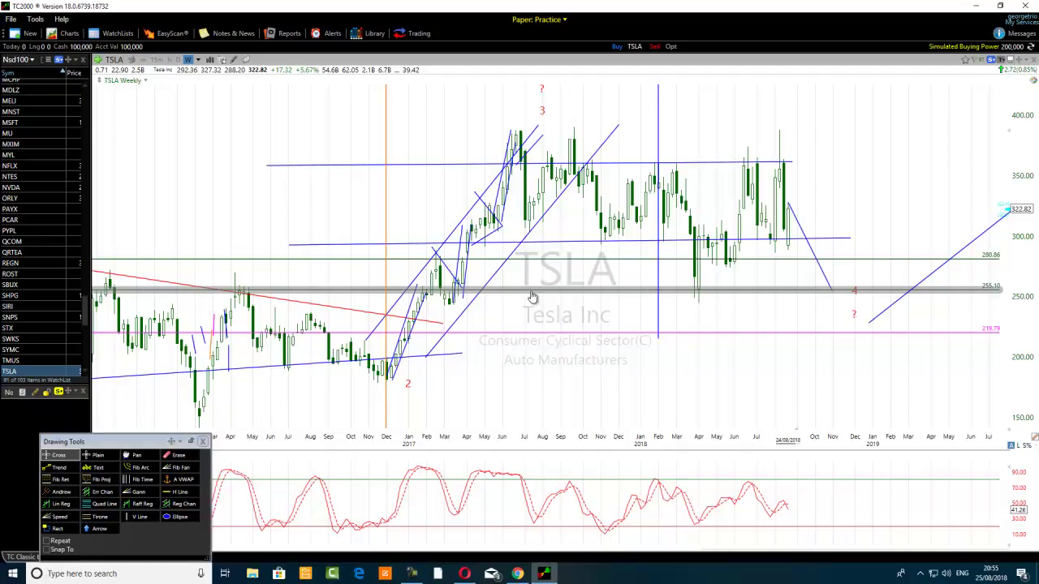
scroll(531, 297, down, 2)
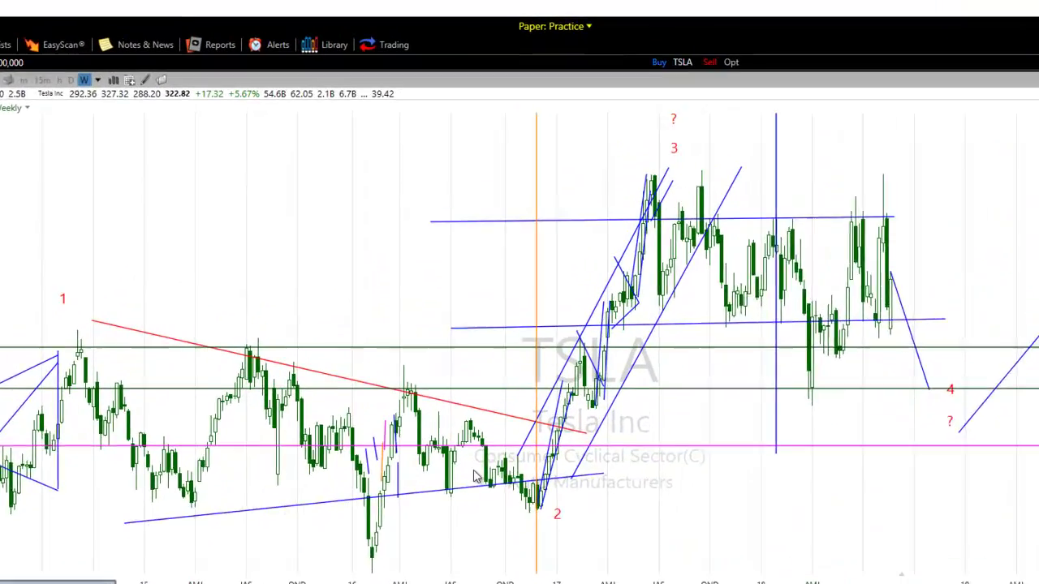
Step: Set the Tesla chart to the monthly timeframe and show its whole price history with waves 1 to 4
click(52, 90)
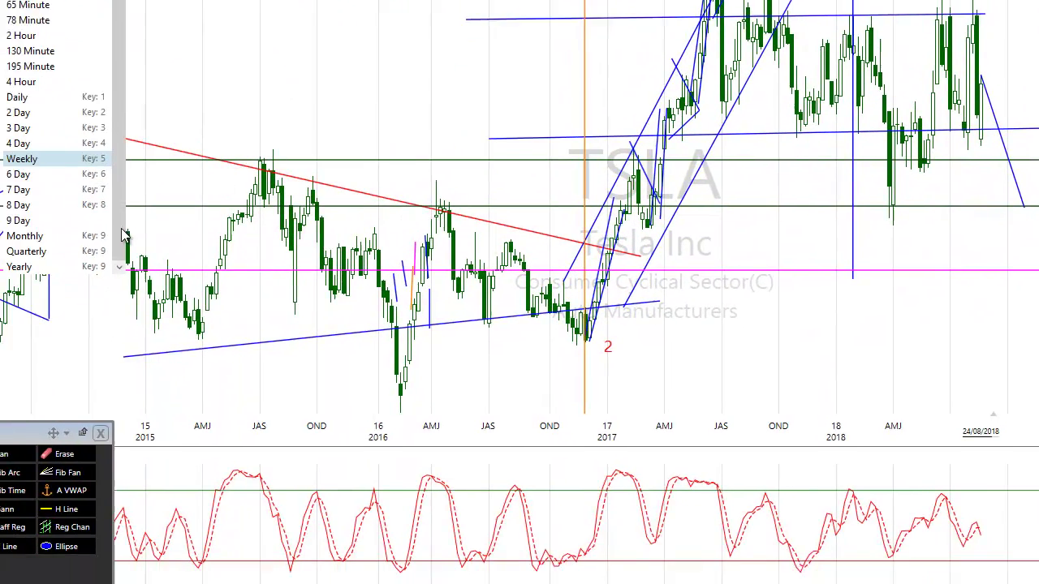
click(32, 235)
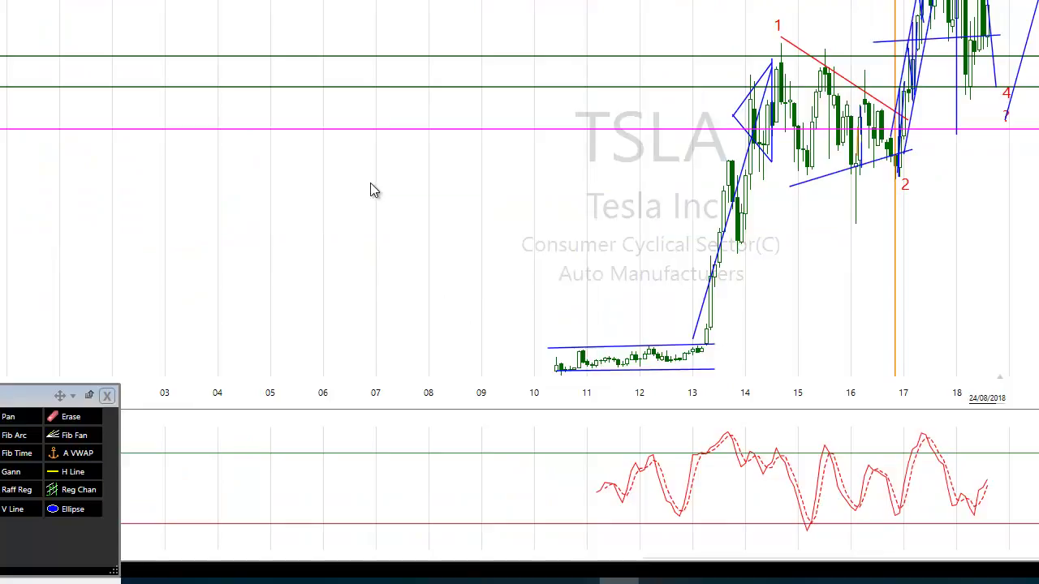
scroll(348, 203, up, 2)
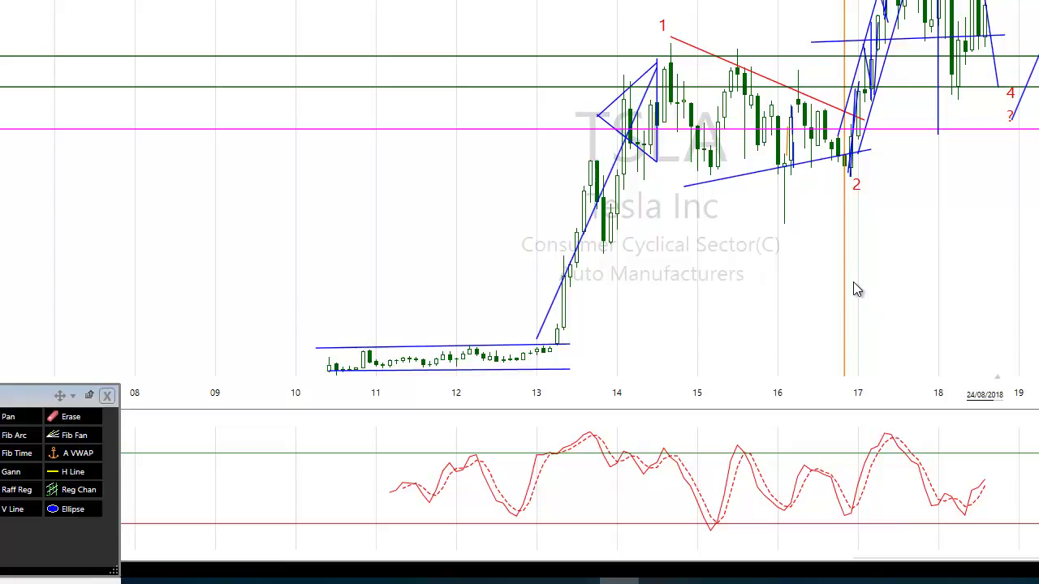
mouse_move(423, 583)
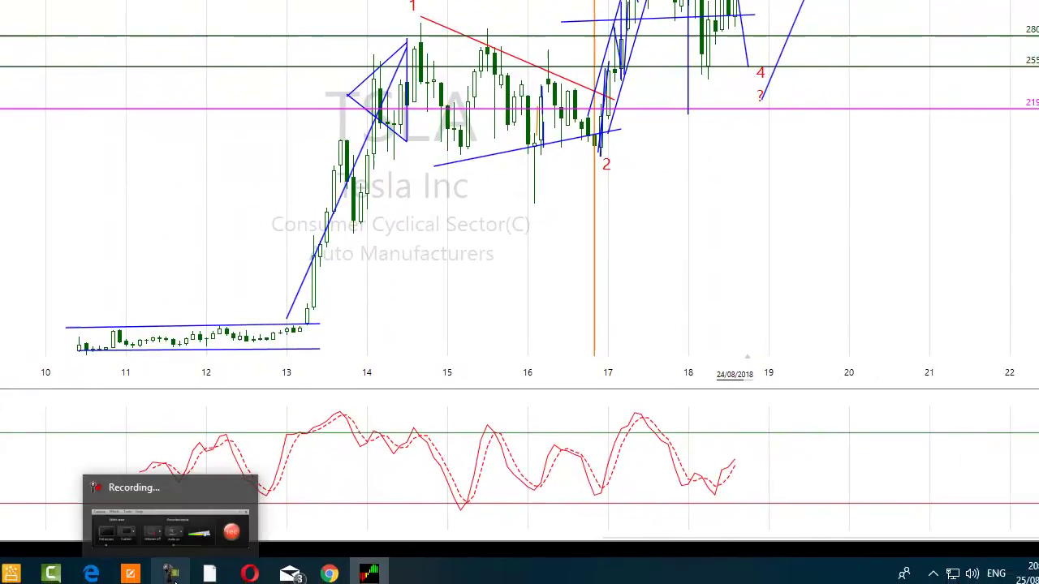
click(172, 575)
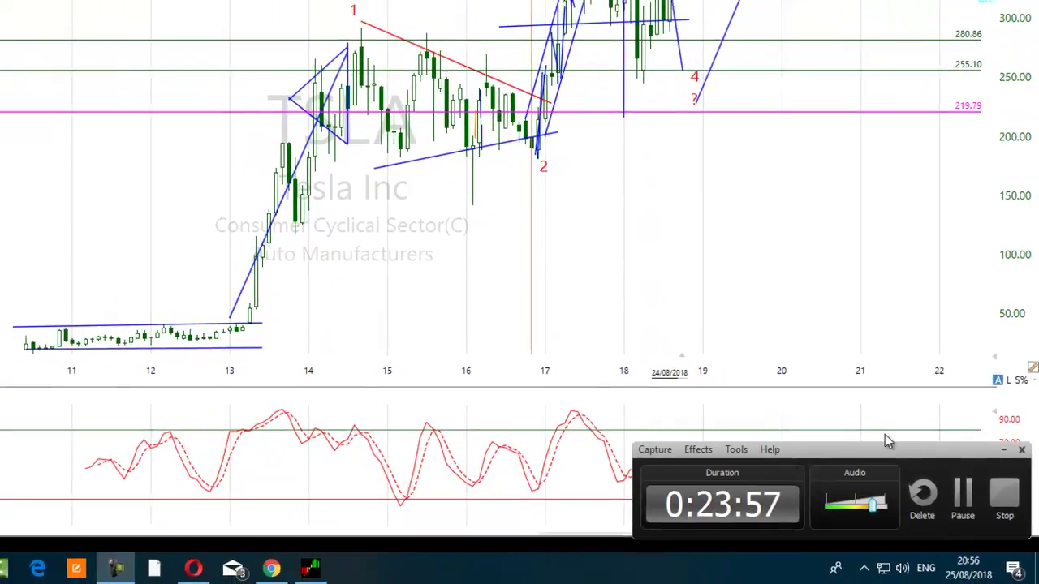